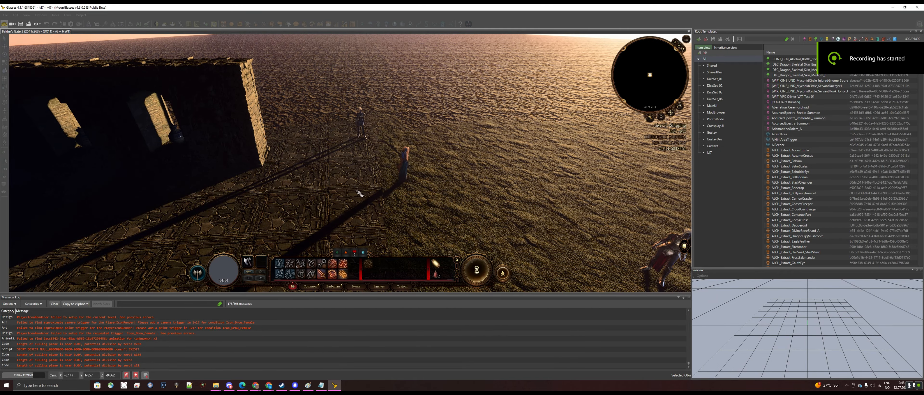
Test the level in game mode, walking the character through the room and opening a vase's loot window
middle_drag(335, 192, 397, 217)
key(w)
click(318, 170)
key(w)
middle_drag(319, 170, 360, 163)
click(361, 165)
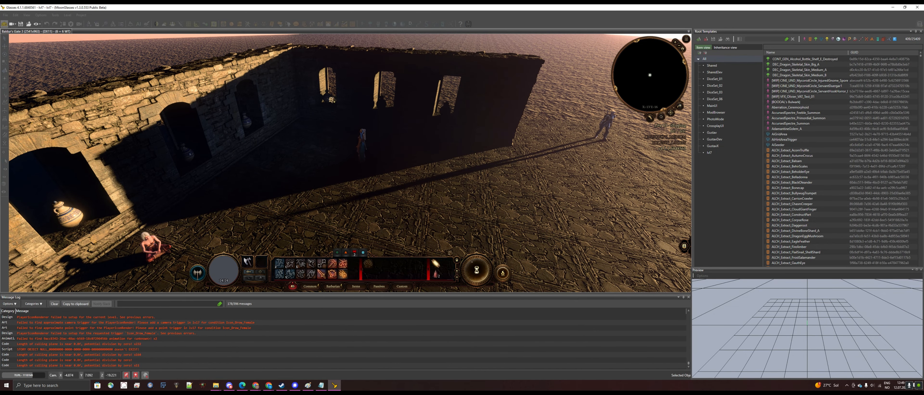
click(329, 100)
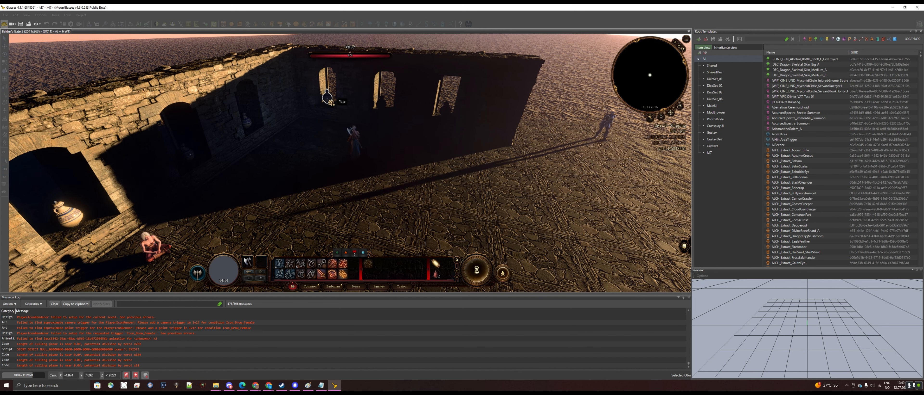
key(w)
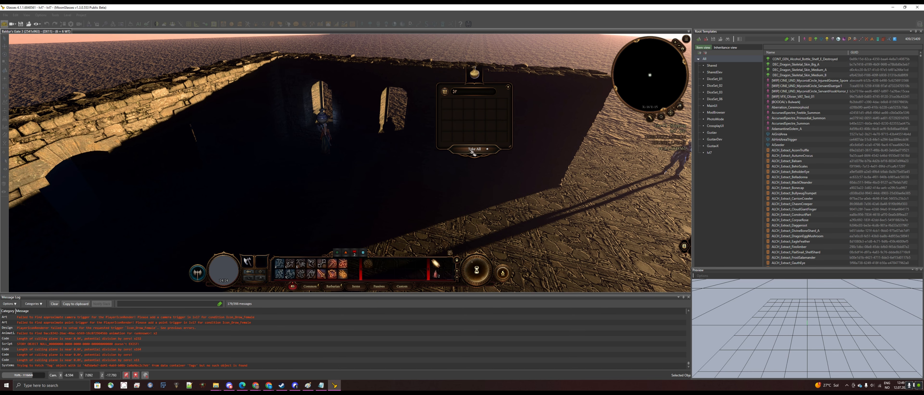
click(473, 150)
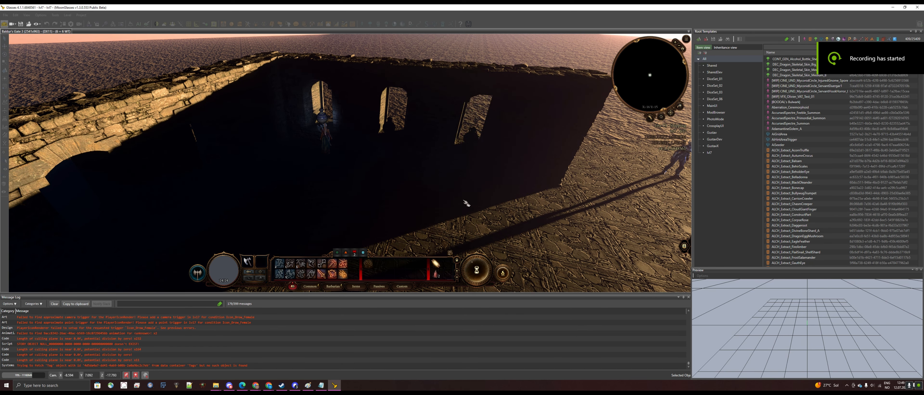
Walk around the room in game mode to inspect the vases sitting in the wall niches
click(400, 177)
middle_drag(400, 178, 420, 205)
click(421, 205)
key(s)
key(w)
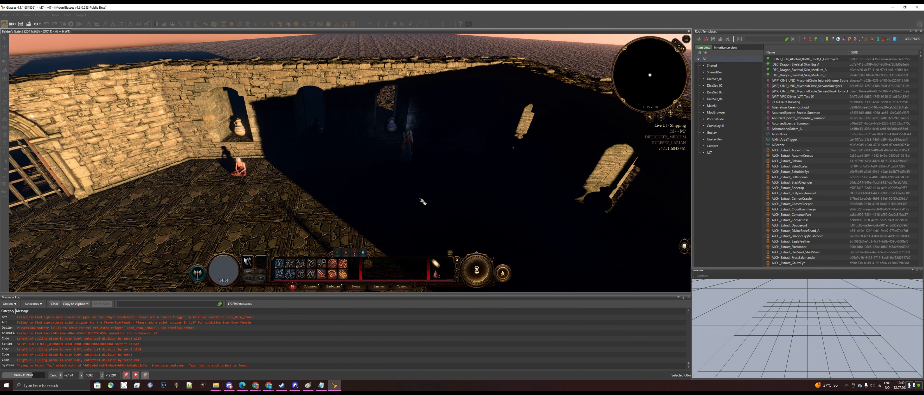
key(a)
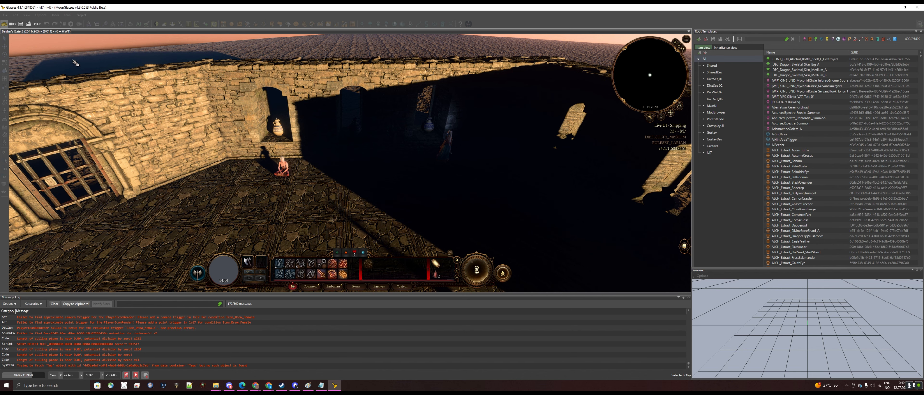
Switch to editor mode and move the vase from the wall niche down onto the floor
click(4, 24)
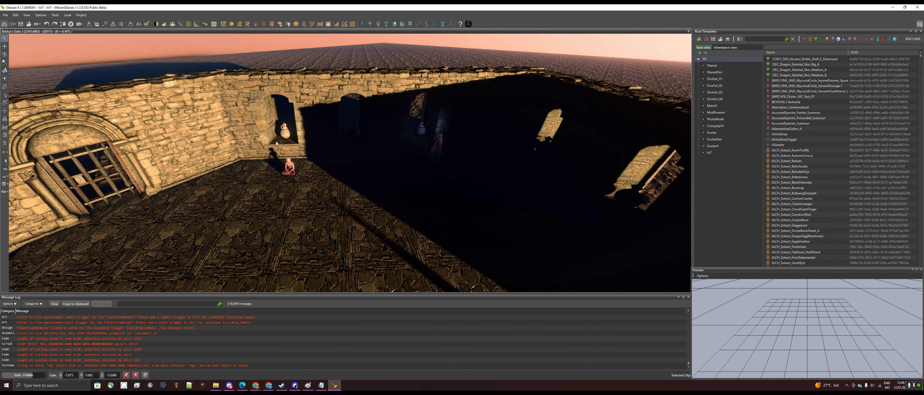
click(286, 133)
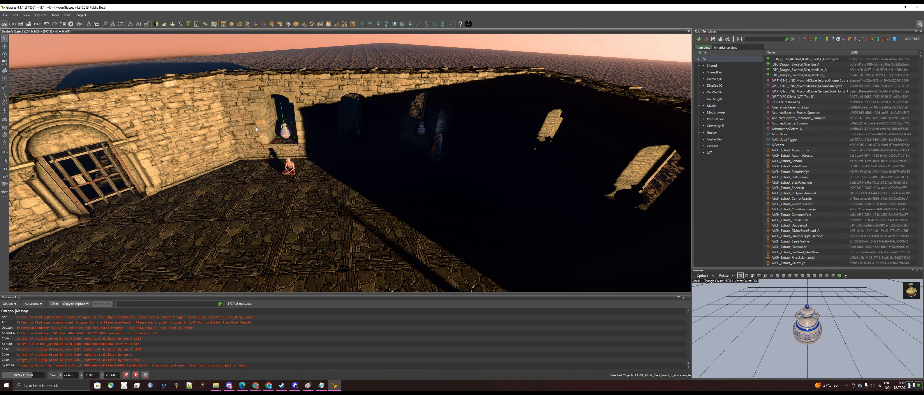
click(4, 47)
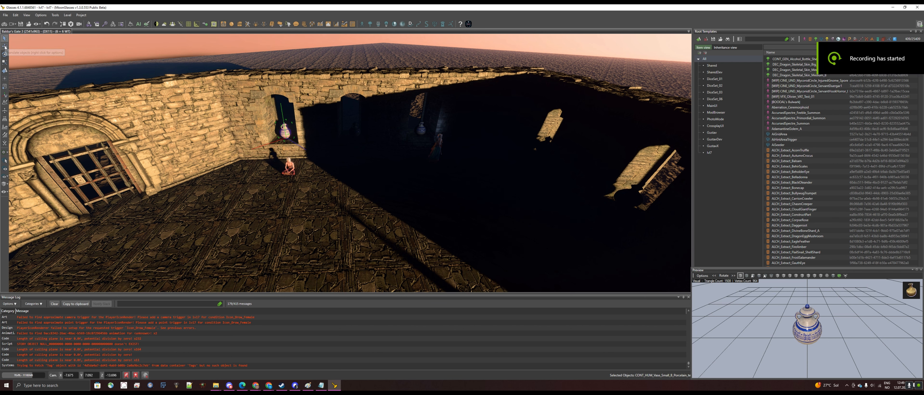
drag(273, 142, 240, 173)
drag(225, 140, 233, 151)
Move two more vases from the niches onto the floor beside the gated doorway
click(349, 141)
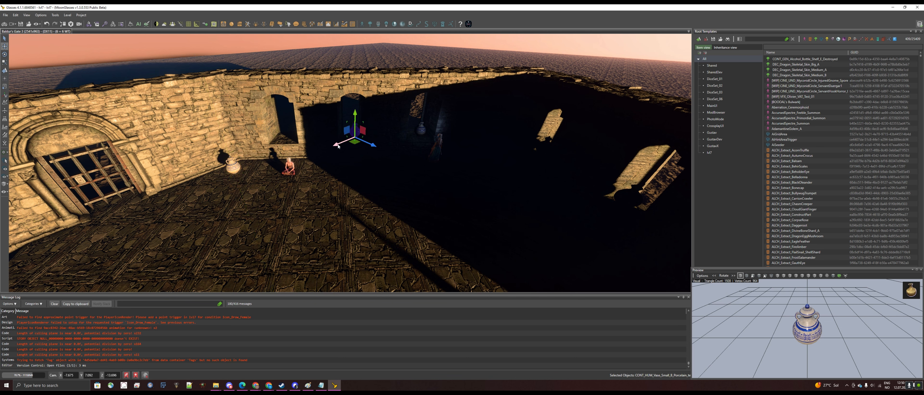
drag(338, 146, 215, 196)
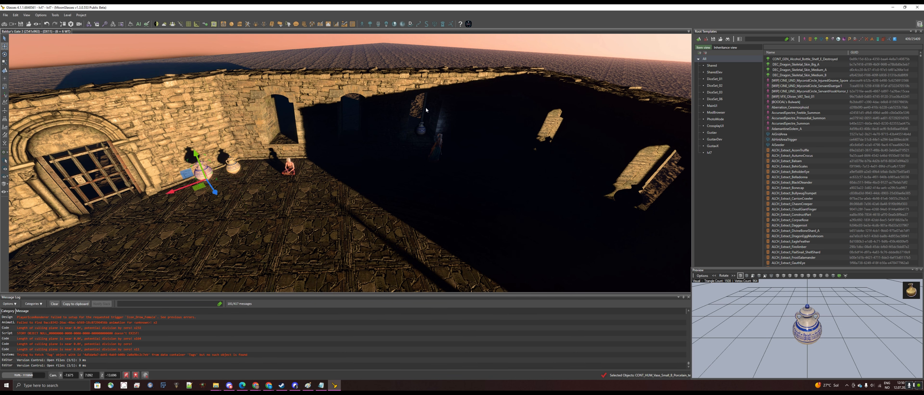
click(421, 132)
drag(405, 145, 183, 193)
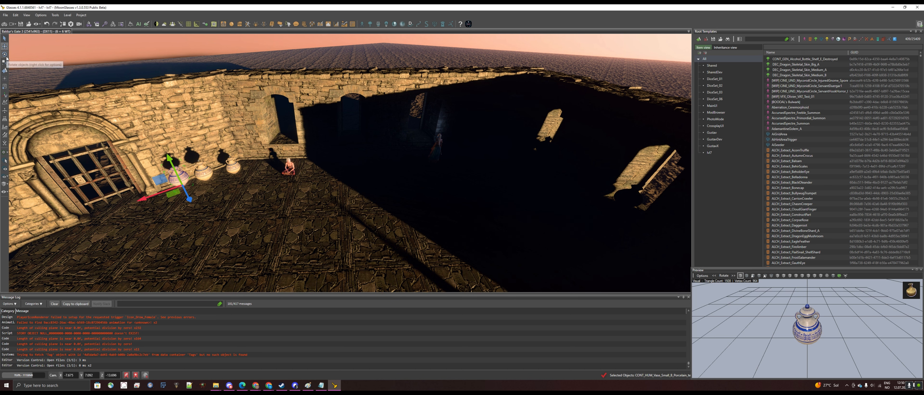
Rotate the front vase near the doorway and scale it up to a larger size
click(4, 54)
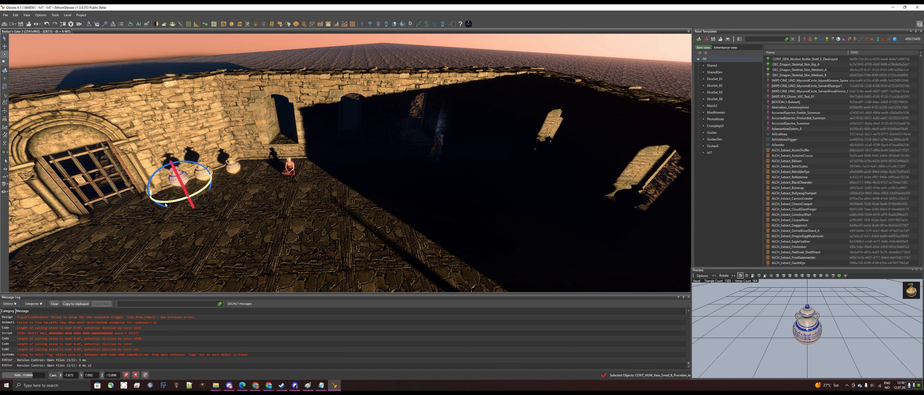
drag(179, 199, 154, 201)
click(5, 62)
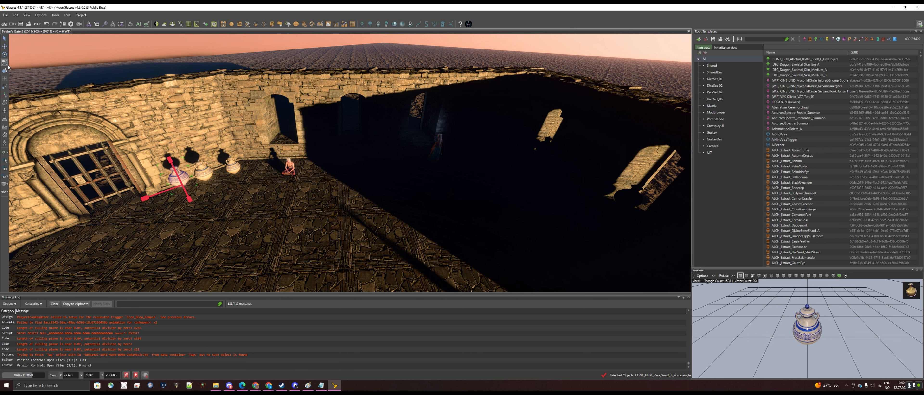
drag(171, 162, 182, 194)
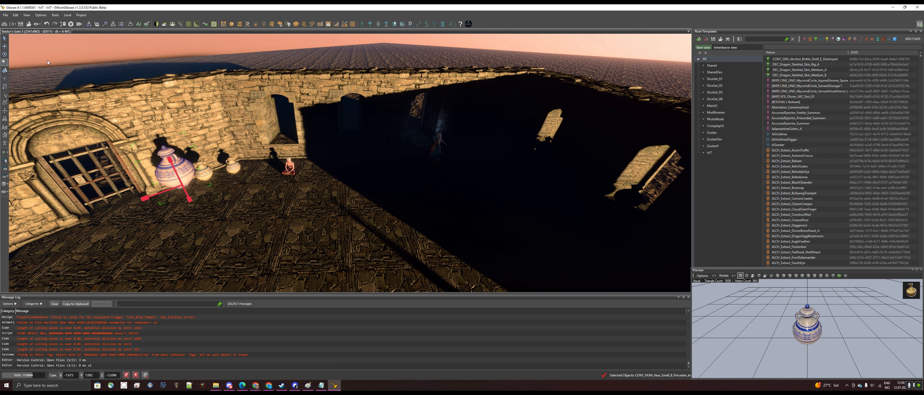
Reposition the enlarged vase closer to the gated doorway
click(5, 46)
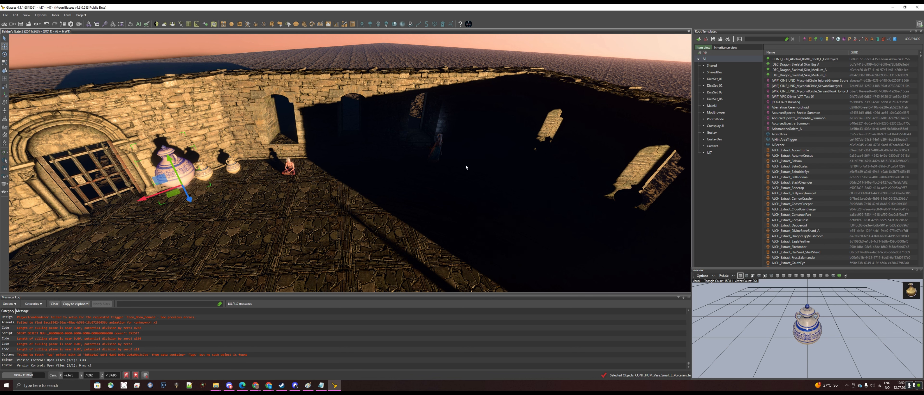
click(546, 152)
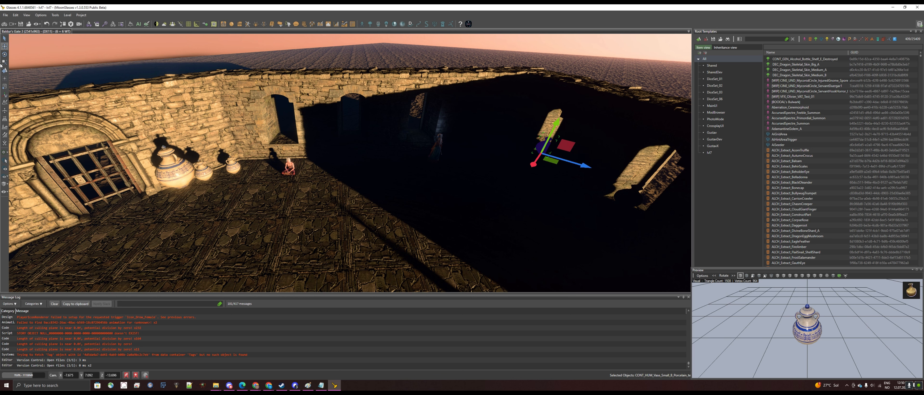
drag(163, 167, 133, 201)
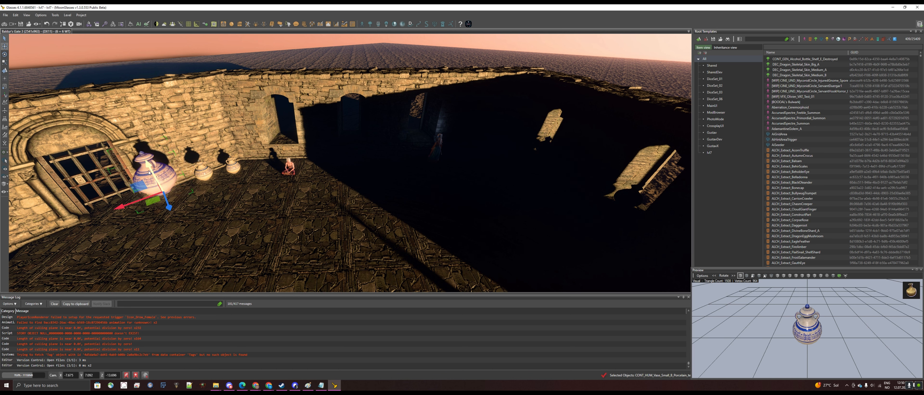
drag(150, 164, 159, 180)
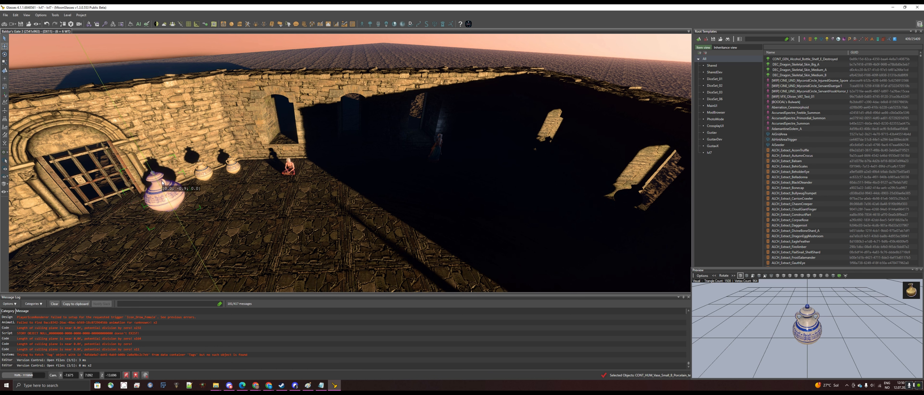
Move the small vase next to the enlarged one along the wall
click(203, 173)
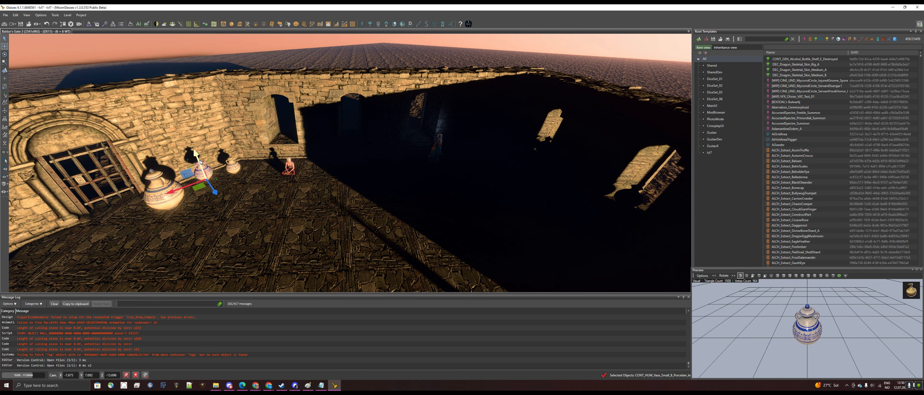
drag(200, 165, 205, 174)
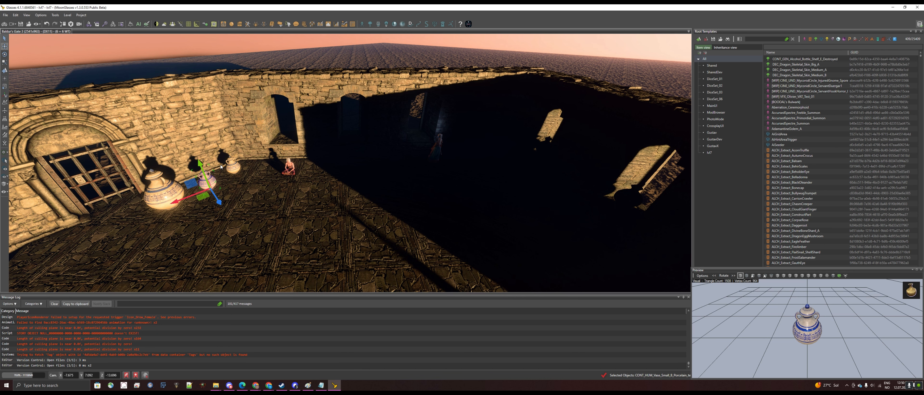
drag(200, 164, 185, 126)
Switch to game mode and walk around to view the rearranged vases
click(5, 24)
click(456, 215)
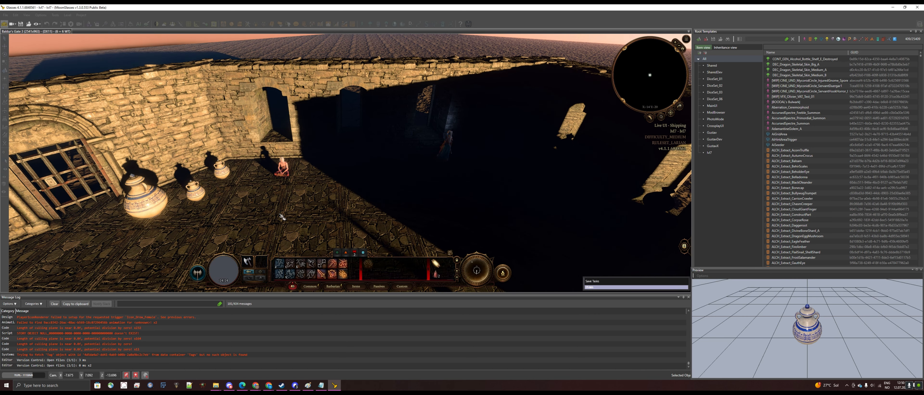
click(256, 192)
mouse_move(257, 192)
middle_down()
mouse_move(53, 91)
mouse_move(111, 93)
middle_up()
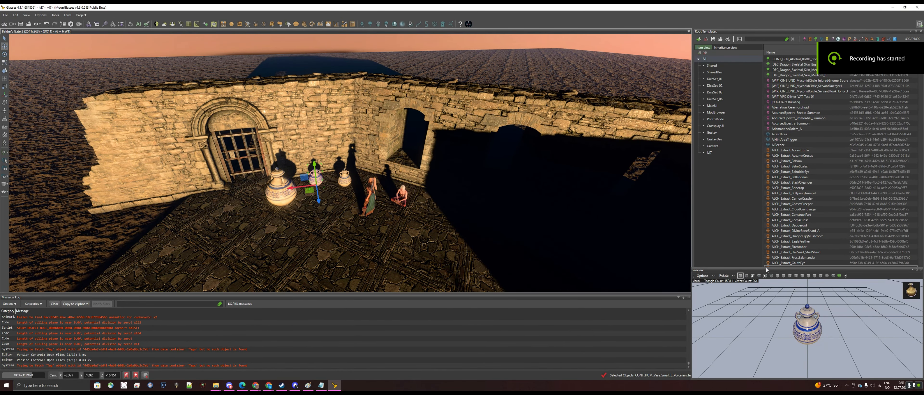
Undock the Preview panel and place it as a floating window over the viewport's corner
drag(764, 272, 598, 231)
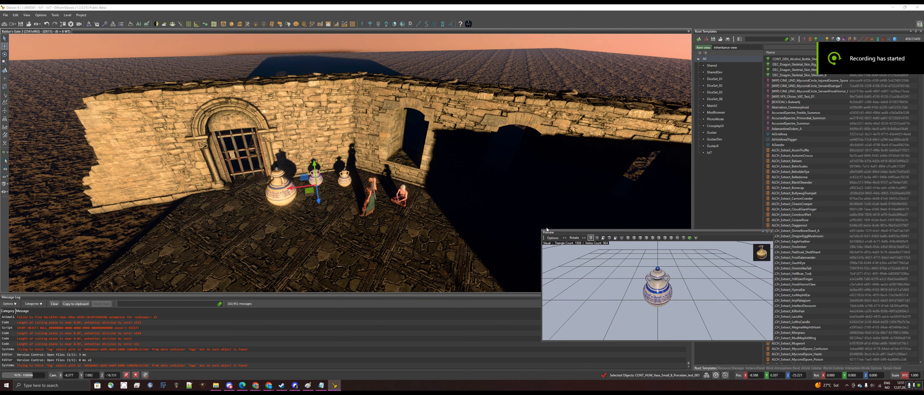
drag(541, 229, 661, 253)
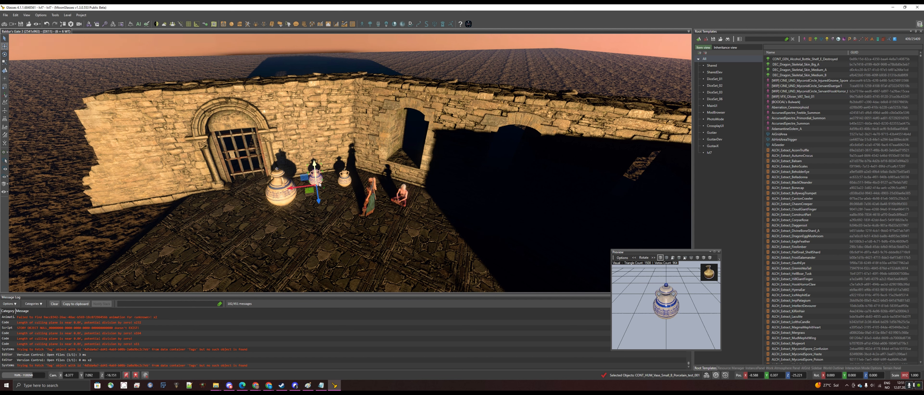
Raise the selected small vase above the wall by editing its Y position value
mouse_move(319, 192)
mouse_down()
mouse_move(329, 231)
mouse_move(332, 199)
mouse_up()
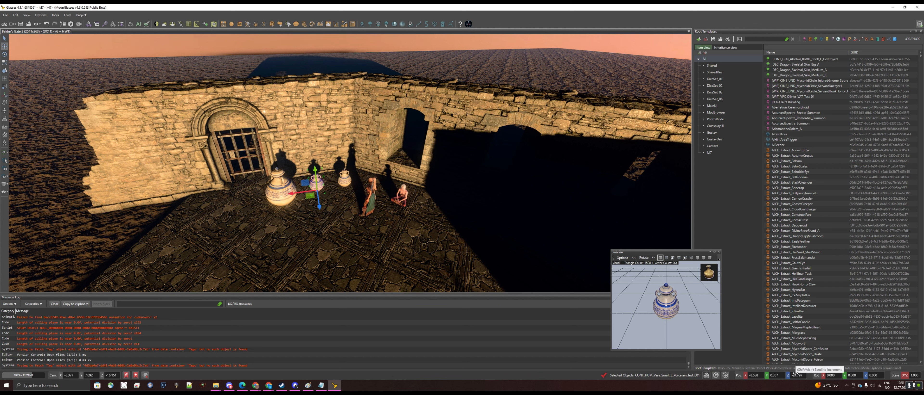
click(776, 376)
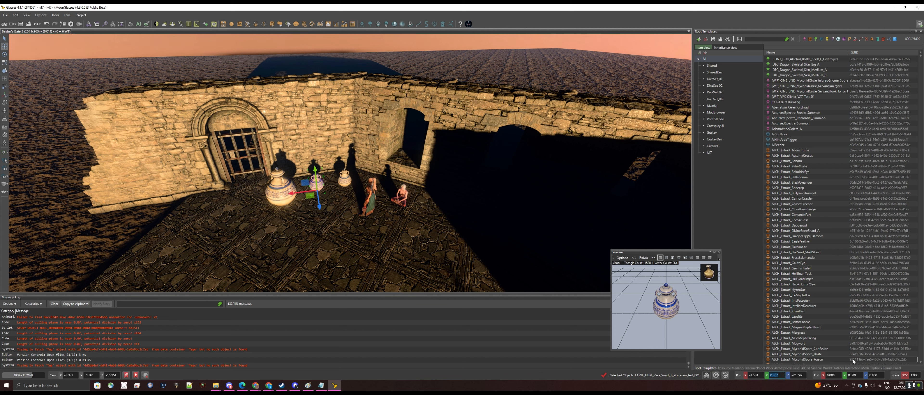
key(Return)
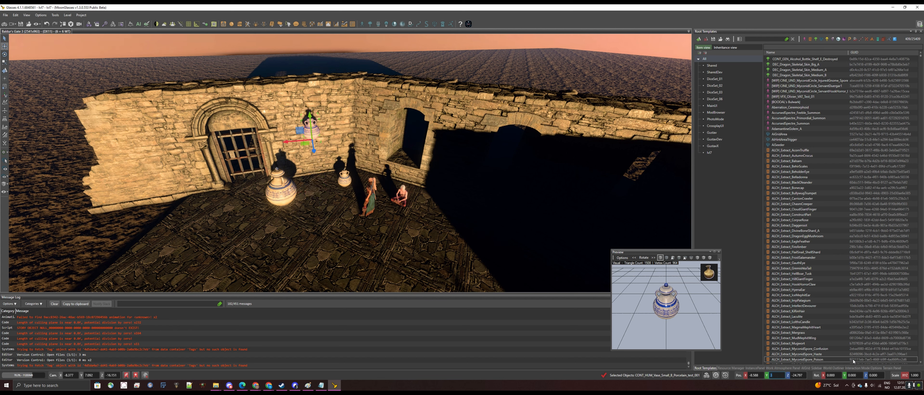
key(Return)
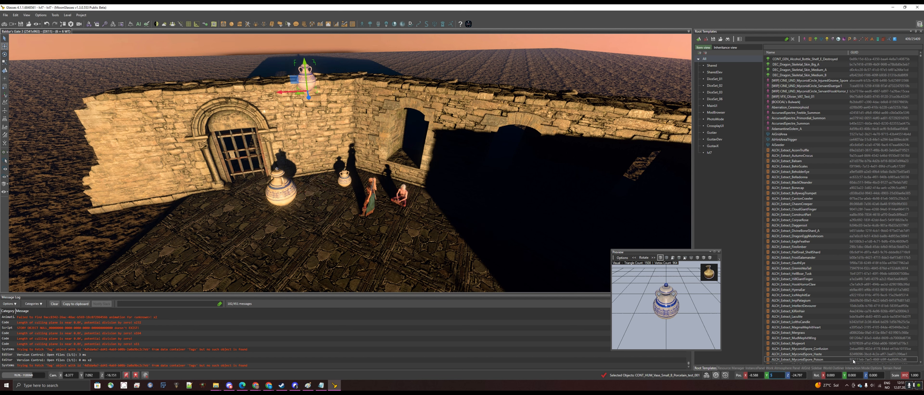
Switch to game mode, choosing to save the unsaved item changes
click(5, 27)
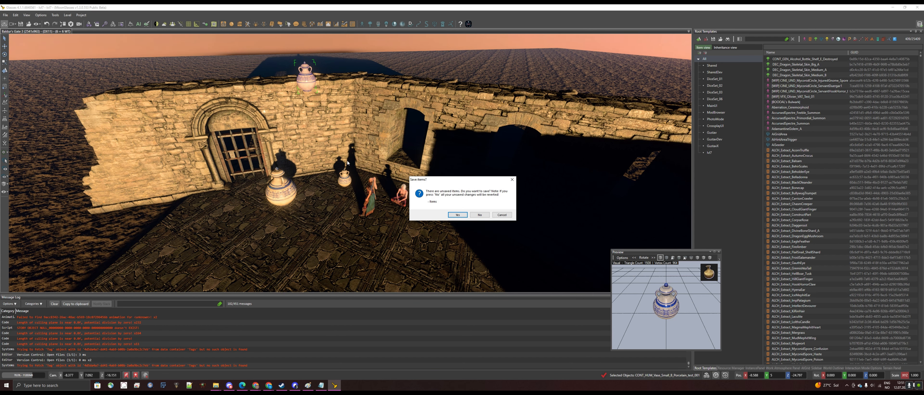
click(460, 216)
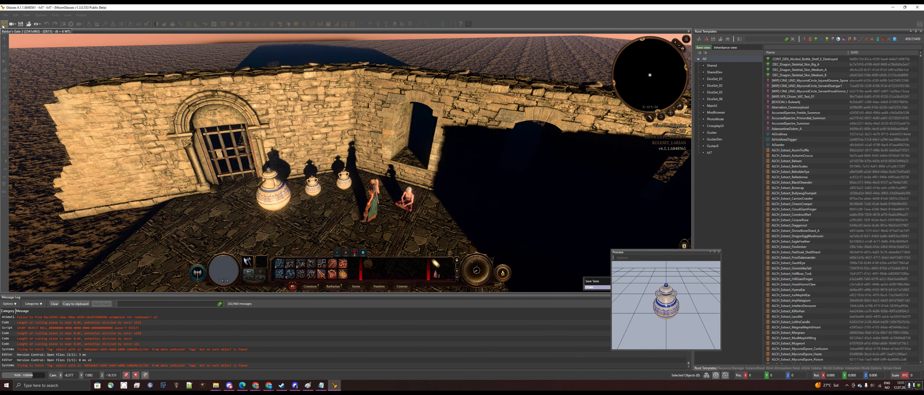
Return to editor mode, select the small vase and open the editor for its Default Actions property
click(4, 25)
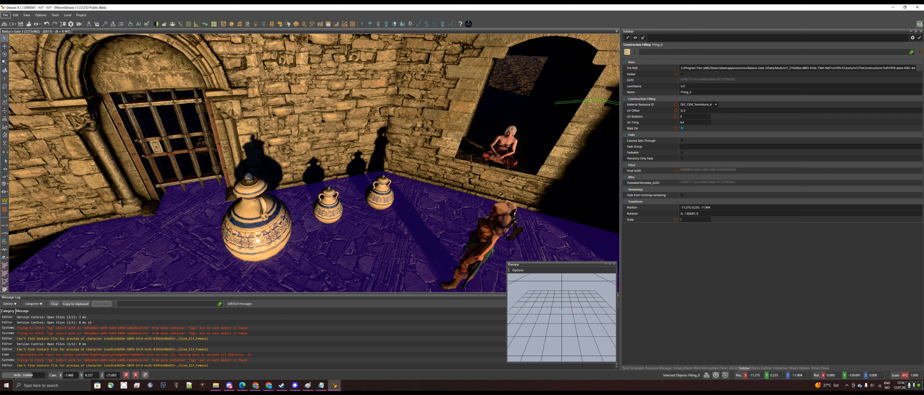
click(381, 198)
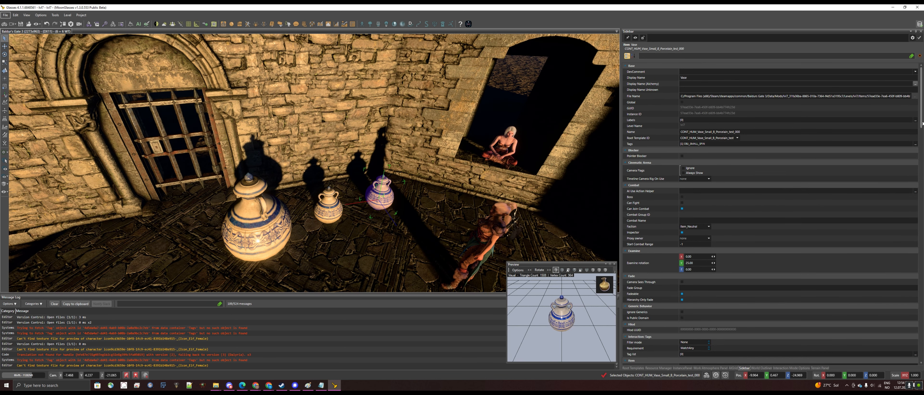
drag(923, 128, 922, 347)
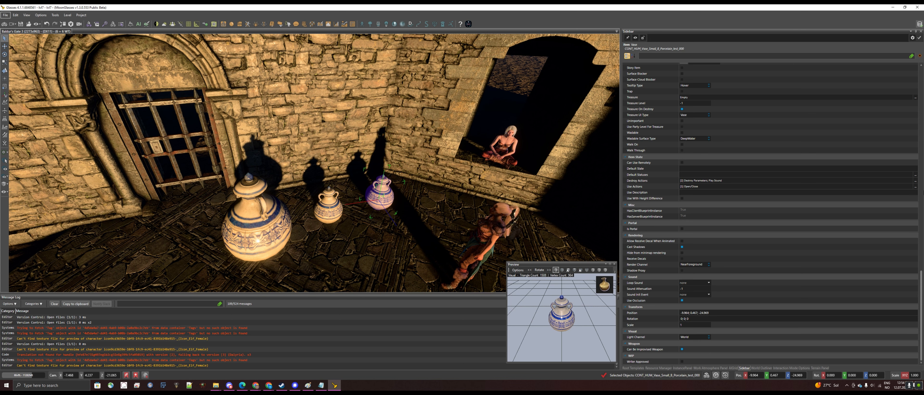
click(916, 186)
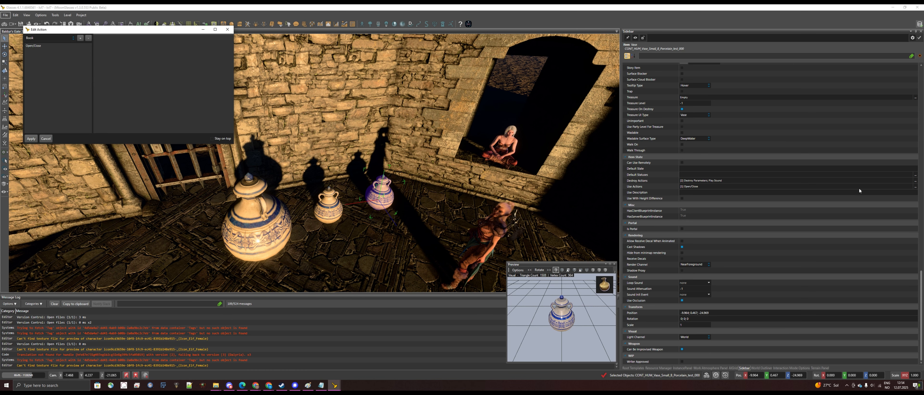
Replace the small vase's Open/Close use action with a Story_Use action and apply the change
drag(65, 26, 465, 149)
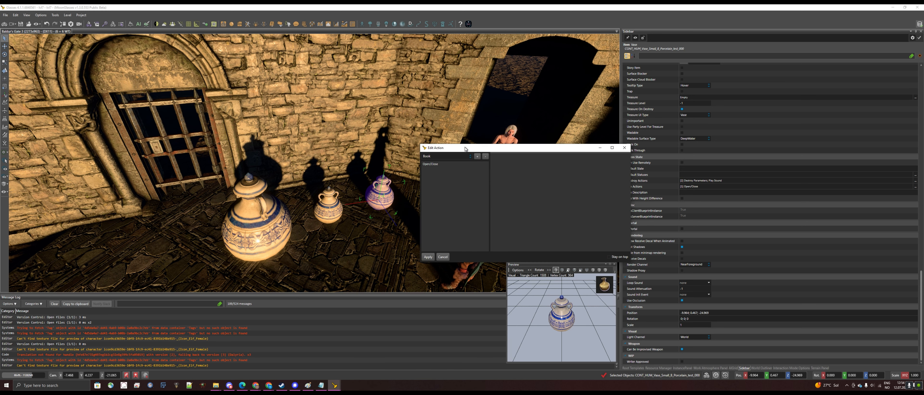
double_click(437, 165)
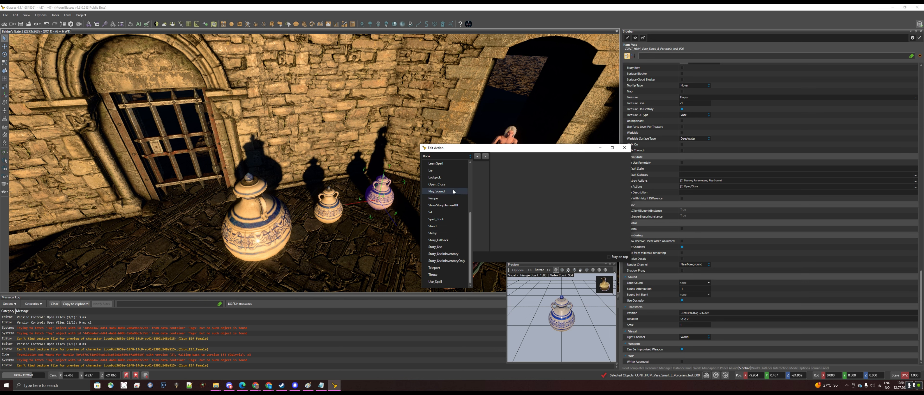
click(452, 248)
click(478, 157)
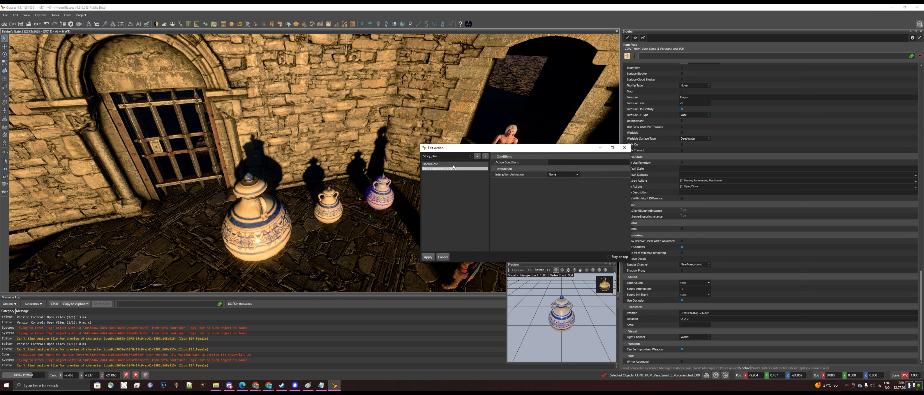
click(448, 164)
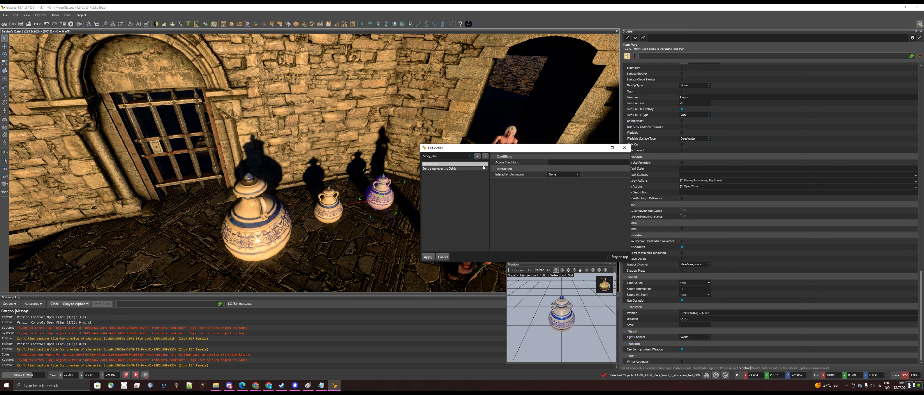
click(485, 157)
click(442, 164)
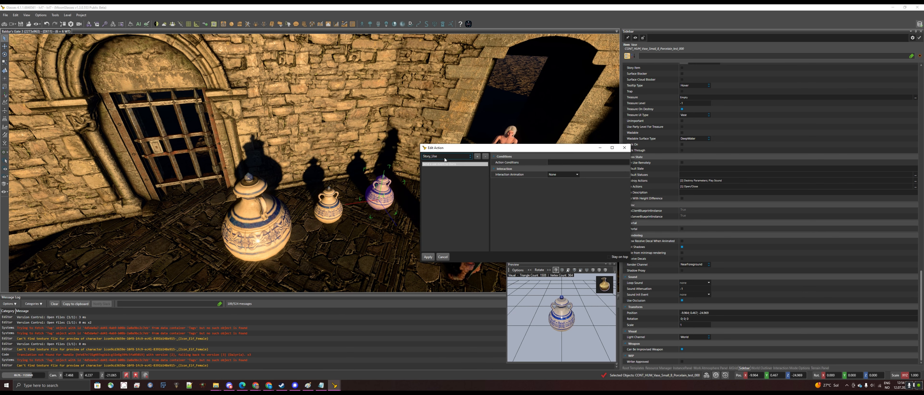
click(428, 257)
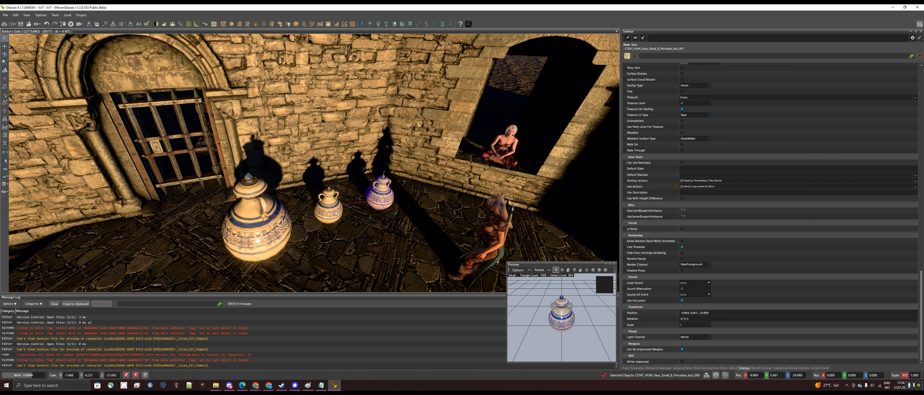
Select the middle vase and filter its properties by "action"
click(336, 213)
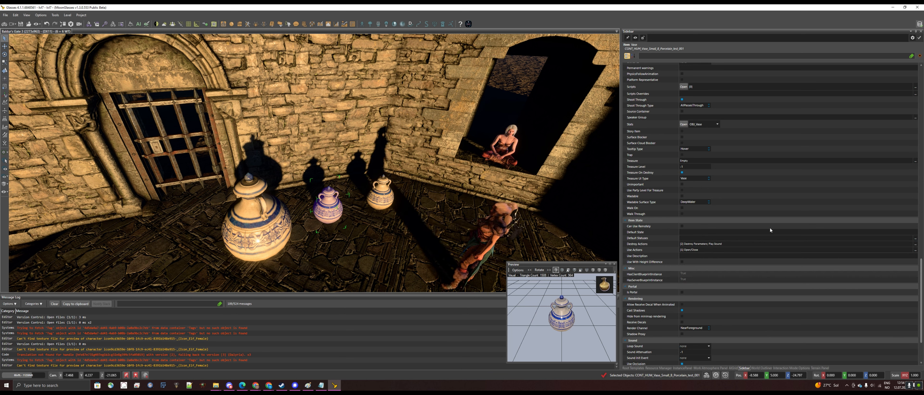
click(664, 55)
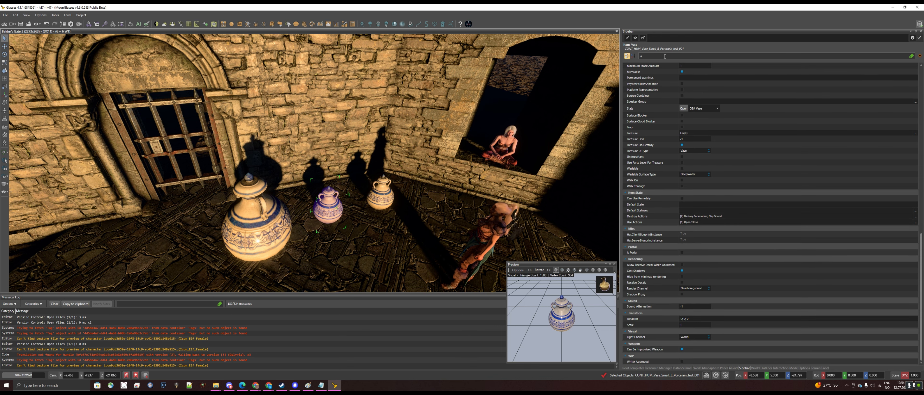
text(on)
key(BackSpace)
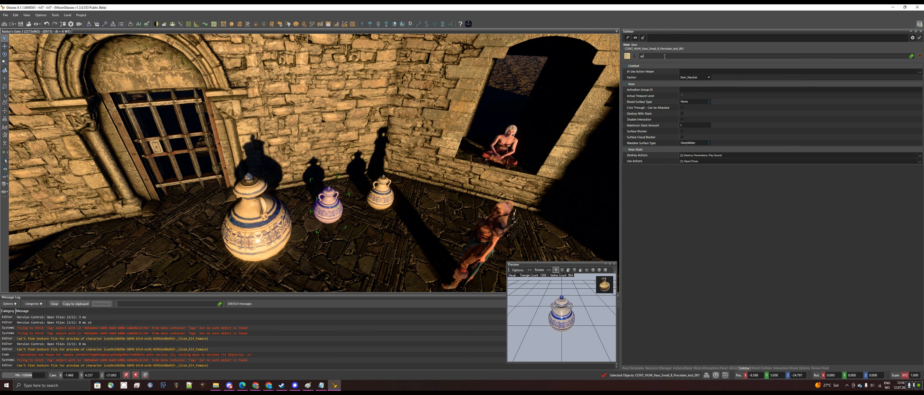
text(tion)
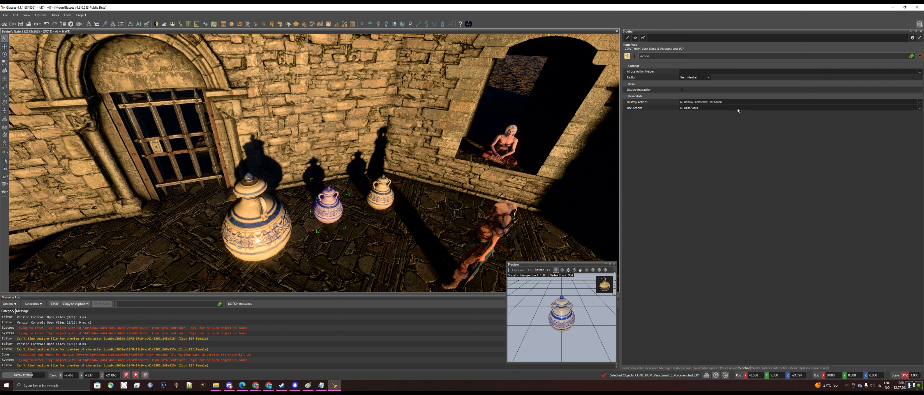
Replace the middle vase's Open/Close use action with Story_Use and apply
click(920, 108)
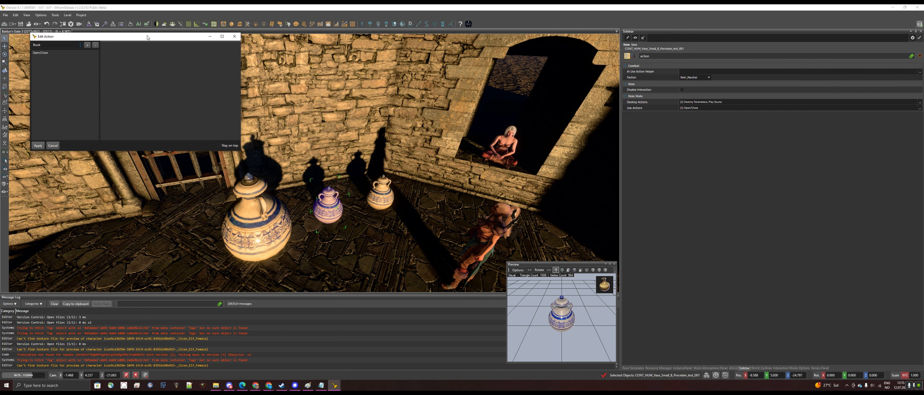
drag(144, 35, 582, 136)
click(503, 145)
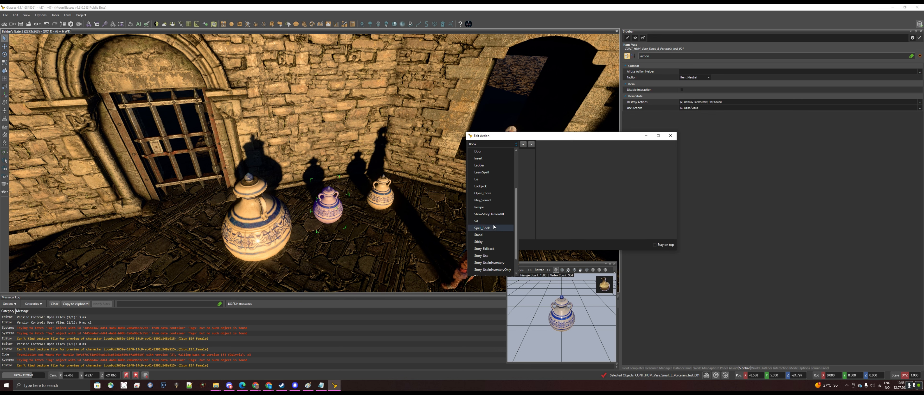
scroll(501, 235, down, 1)
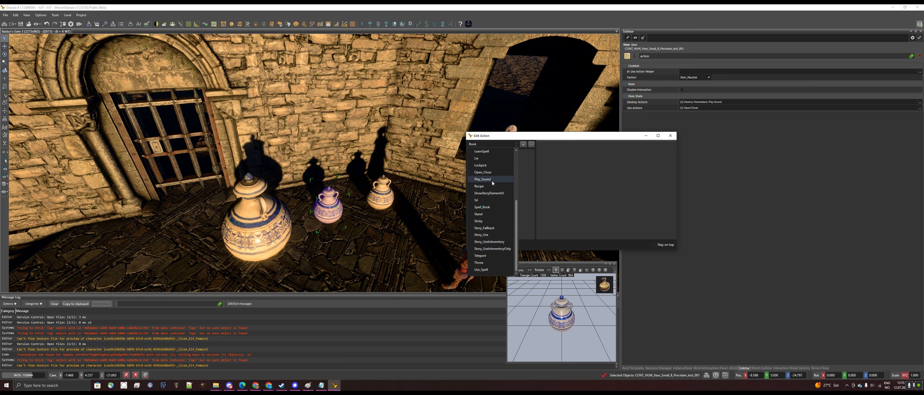
click(503, 237)
click(486, 152)
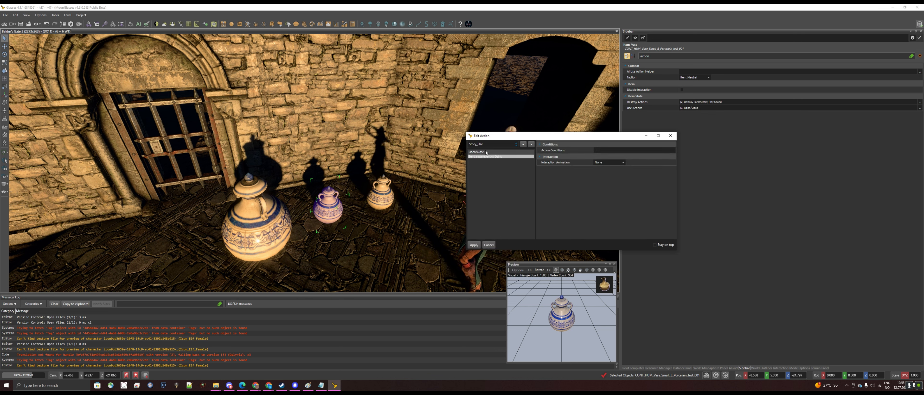
click(531, 144)
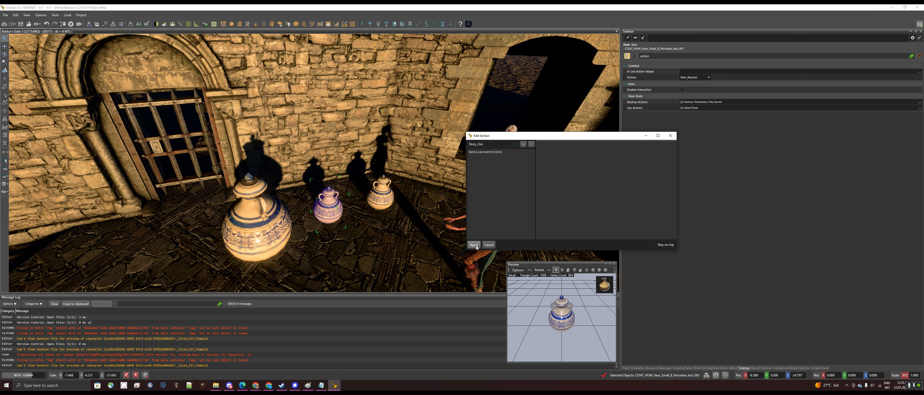
click(475, 247)
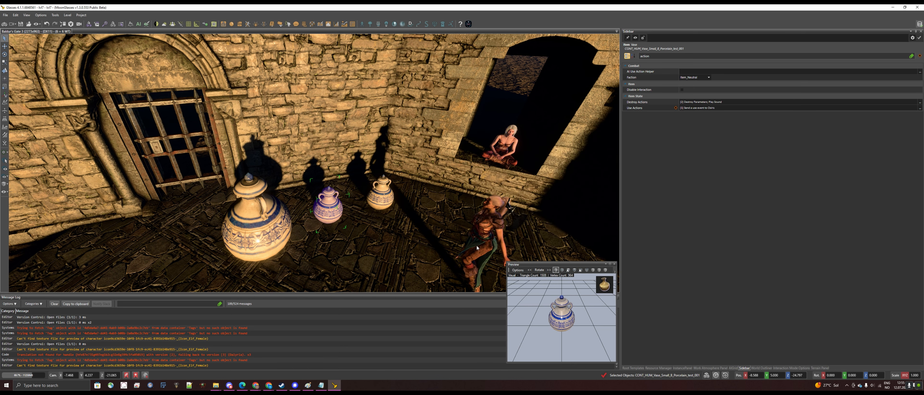
Select the large vase and replace its Open/Close use action with Story_Use, then apply
click(275, 229)
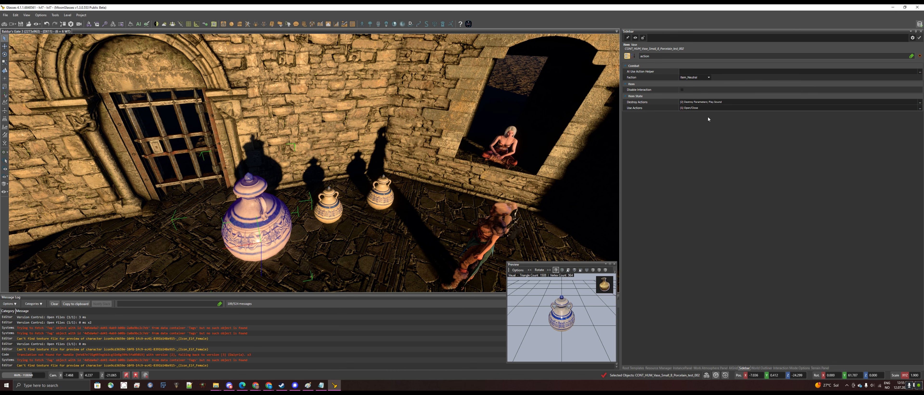
click(919, 109)
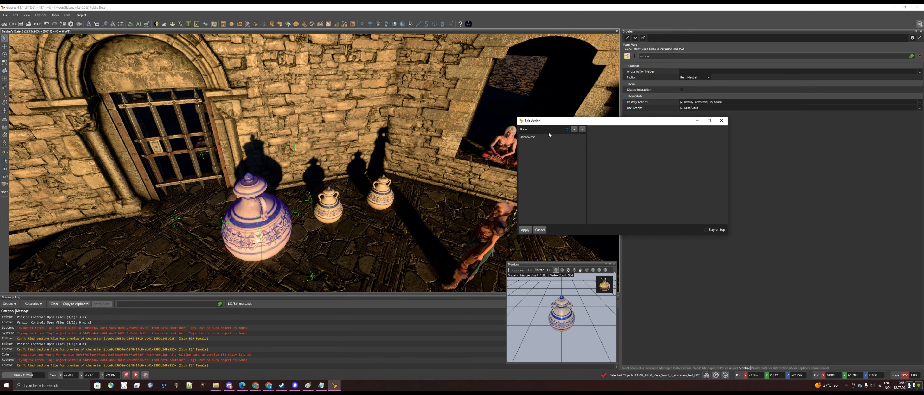
click(543, 129)
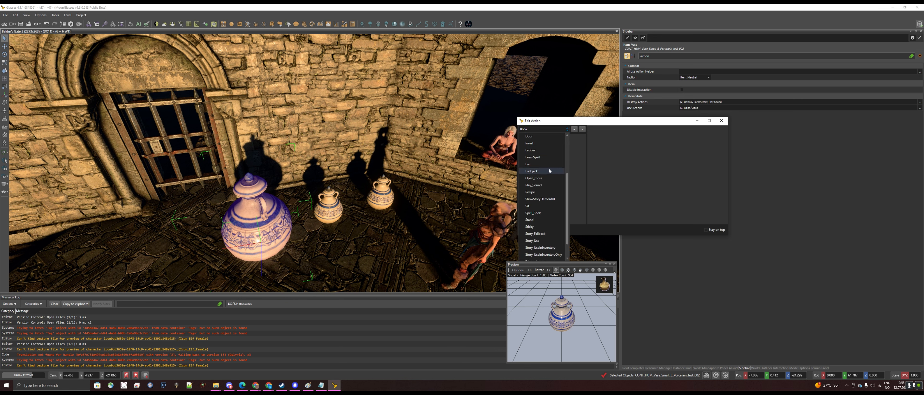
click(535, 241)
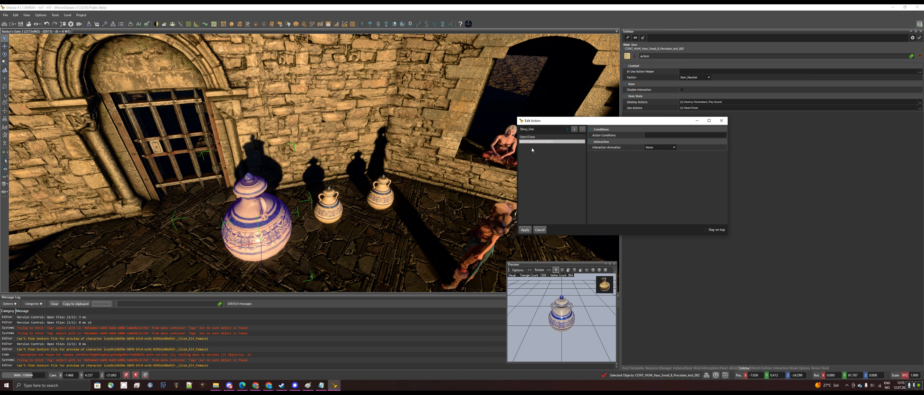
click(533, 137)
click(582, 130)
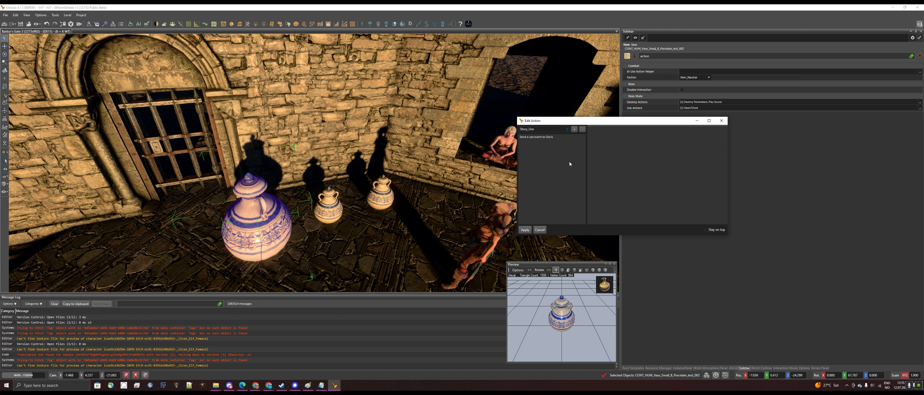
click(525, 230)
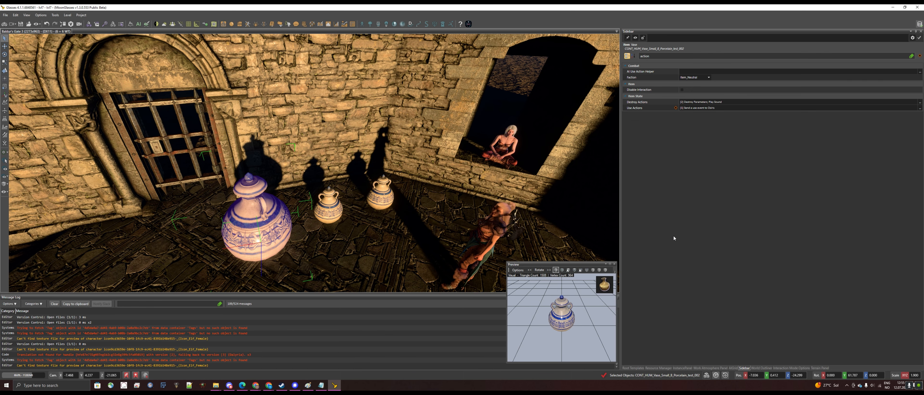
Switch to game mode and walk the character up to a vase to test using it
click(4, 24)
click(457, 219)
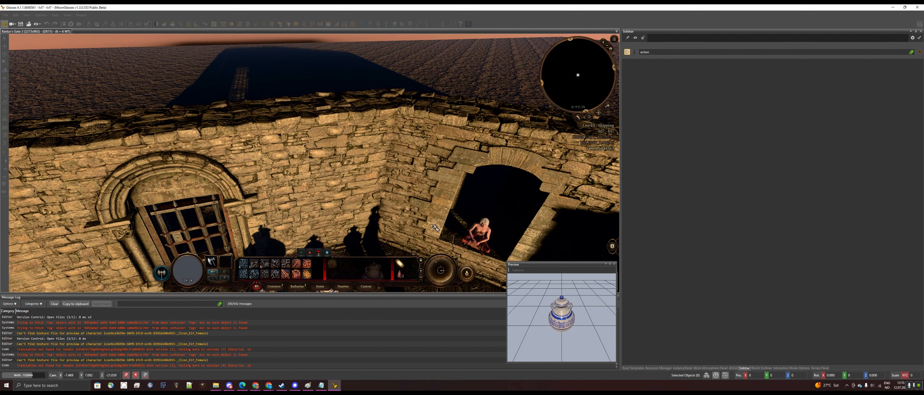
key(s)
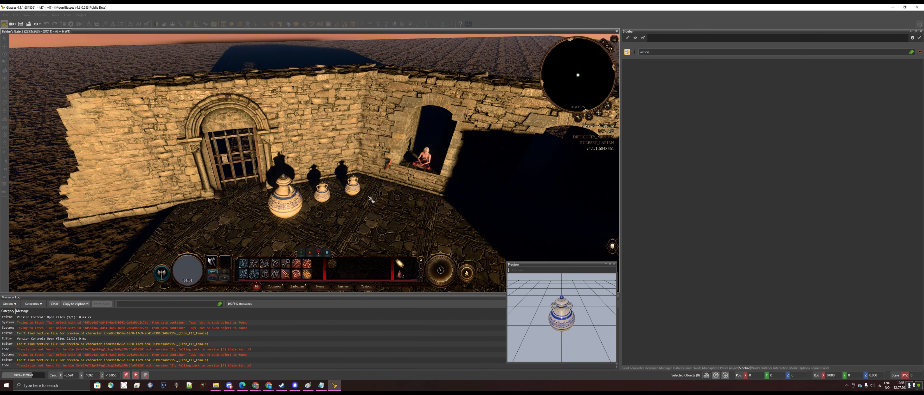
click(388, 209)
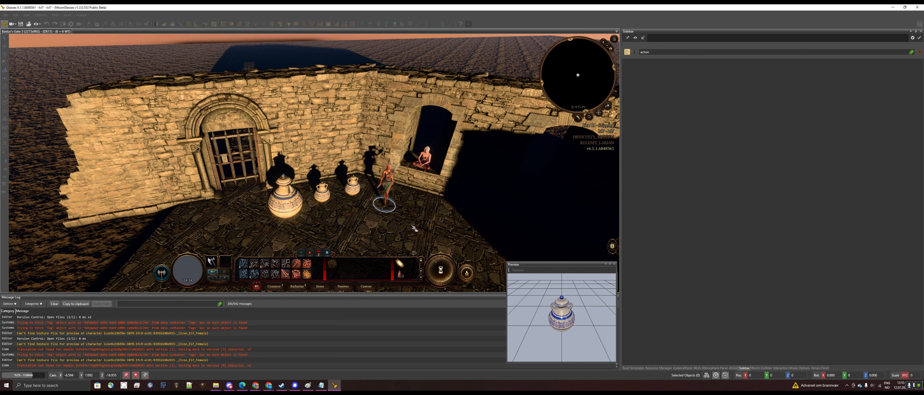
click(352, 190)
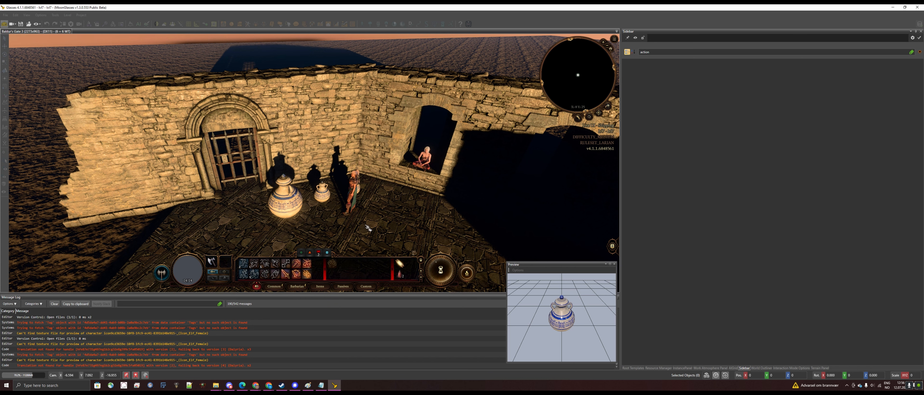
Back in editor mode, select the small vase, clear the property filter and copy its GUID value
click(8, 28)
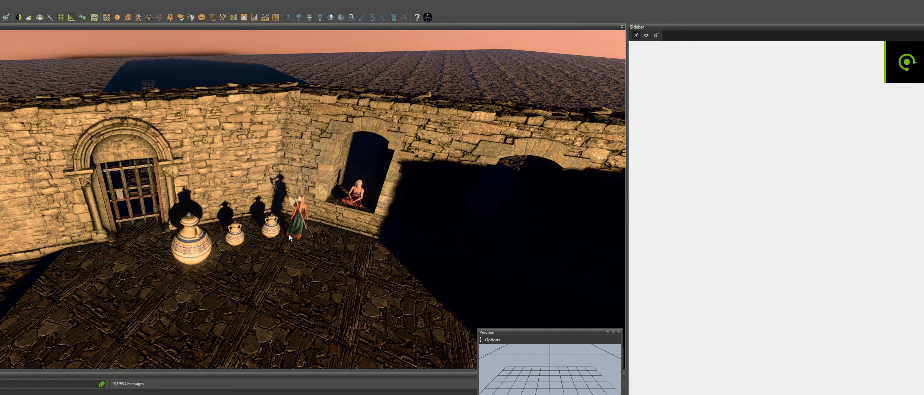
click(276, 231)
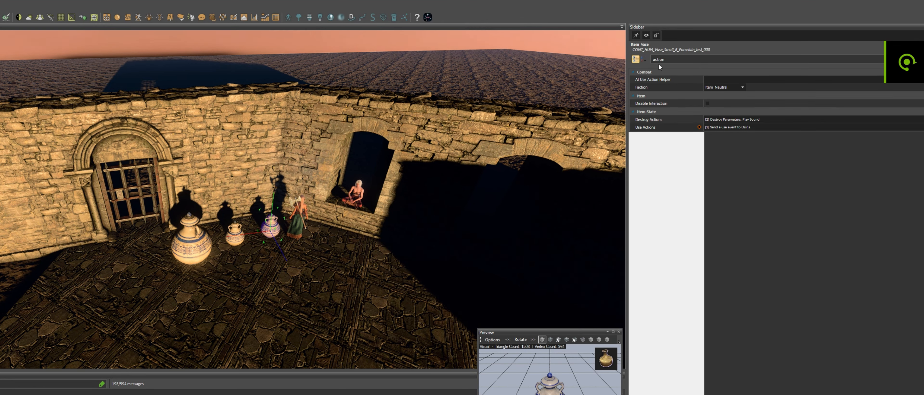
double_click(705, 60)
key(BackSpace)
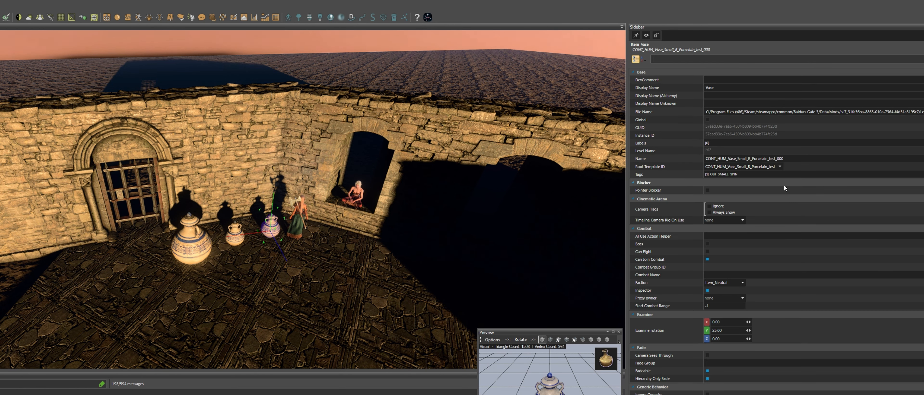
right_click(758, 125)
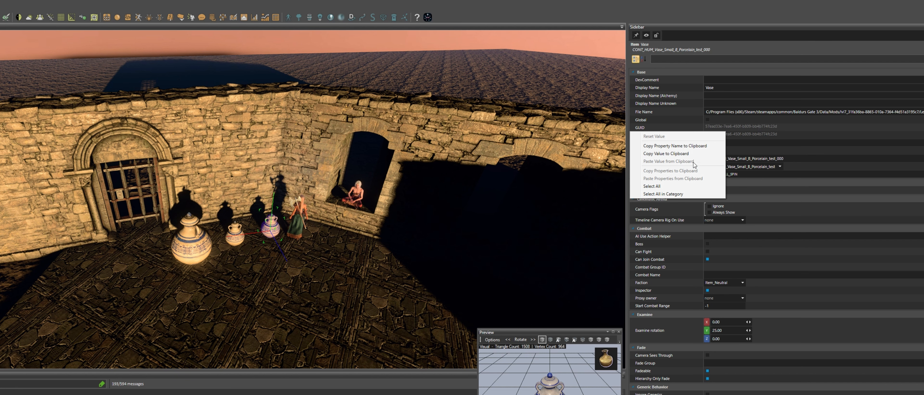
click(692, 154)
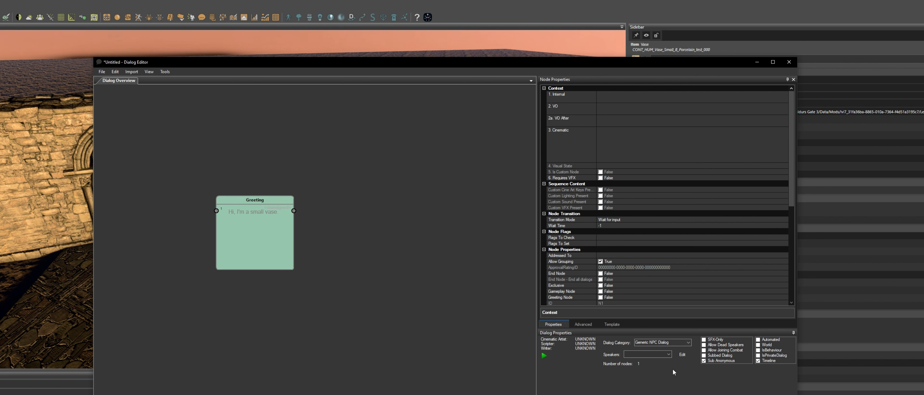
In the Dialog Editor, open the dialog speakers list and add the small vase as speaker 1
click(682, 355)
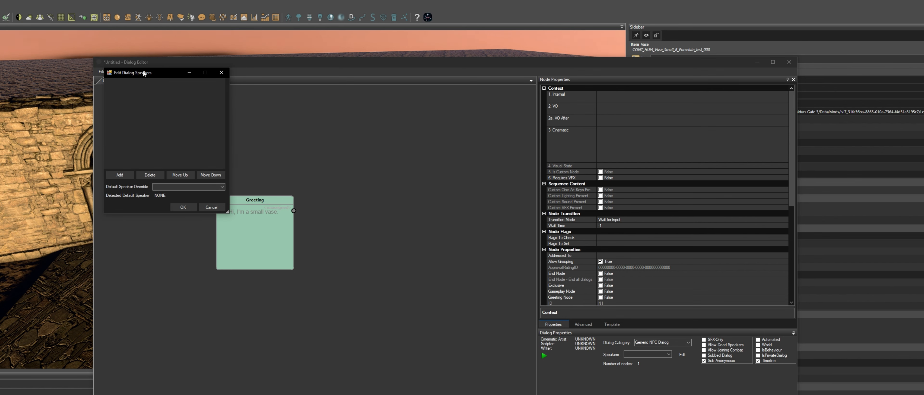
click(388, 255)
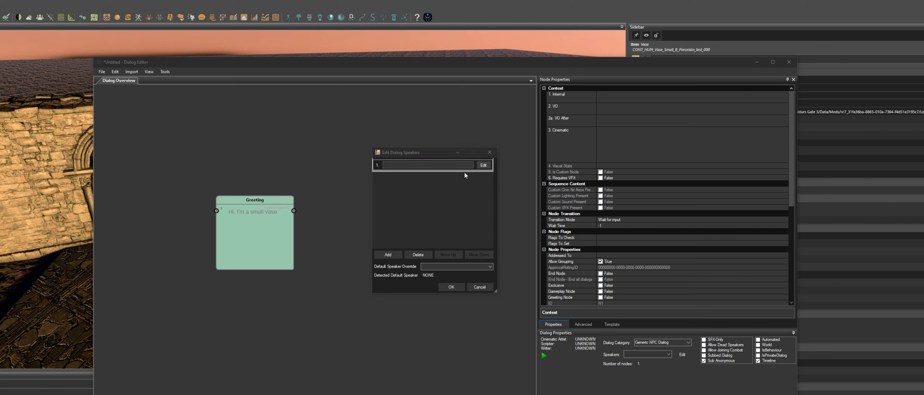
click(483, 166)
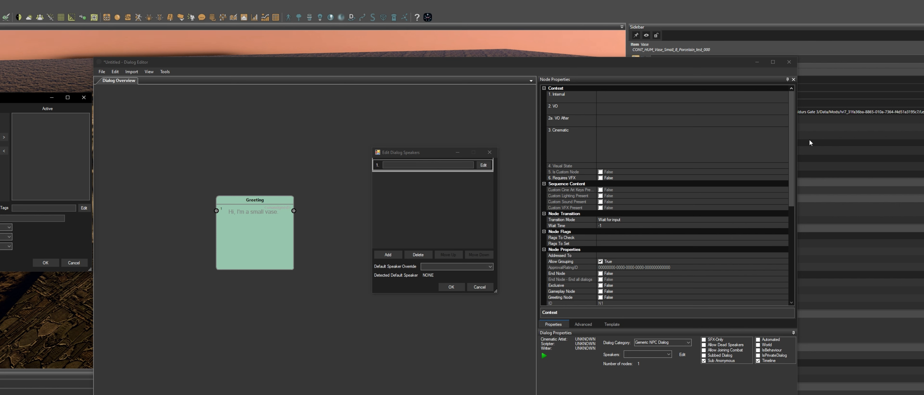
click(4, 137)
click(45, 264)
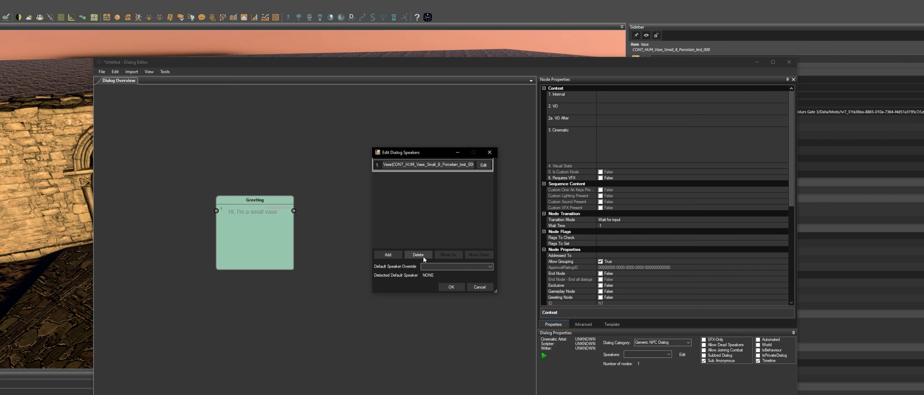
Add GROUP_Players as the second dialog speaker and confirm the speakers list
click(387, 255)
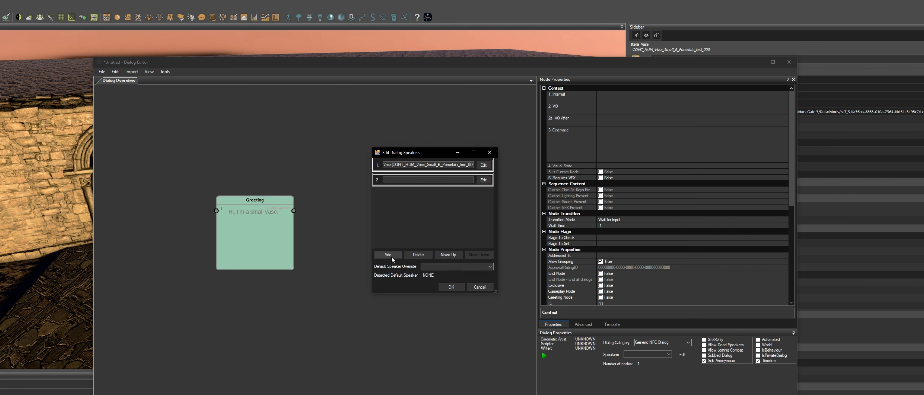
click(483, 180)
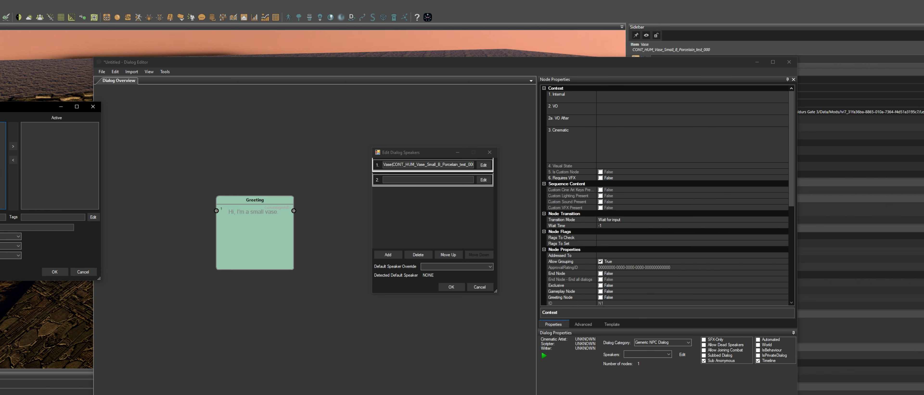
double_click(3, 125)
click(56, 272)
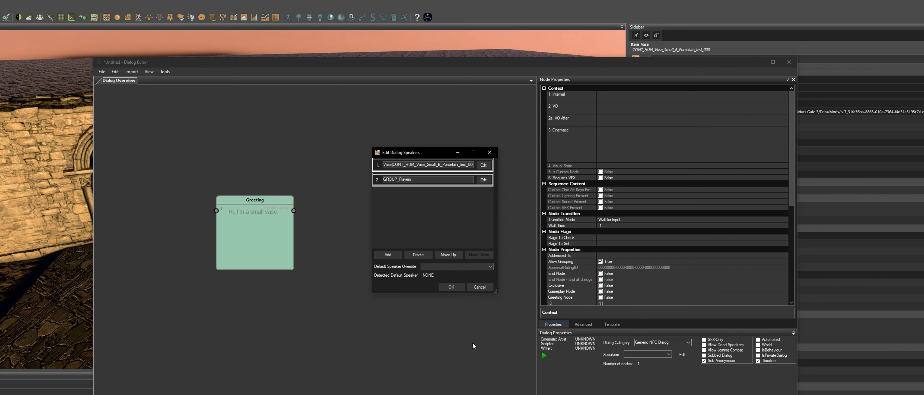
click(450, 287)
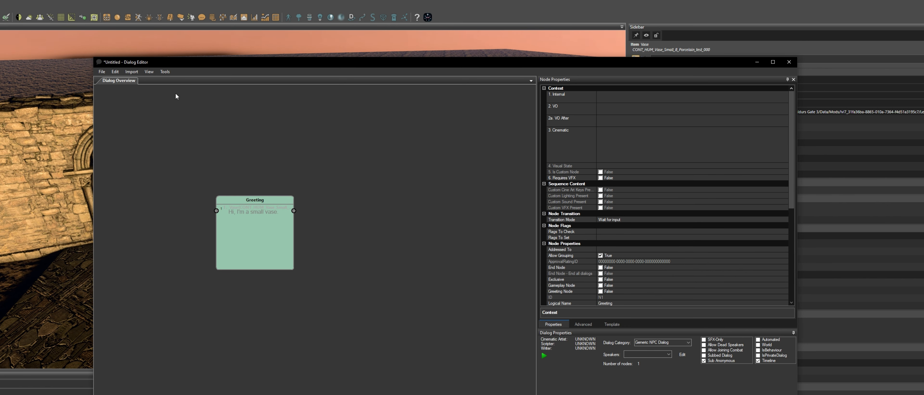
Save the dialog
click(102, 71)
mouse_move(131, 104)
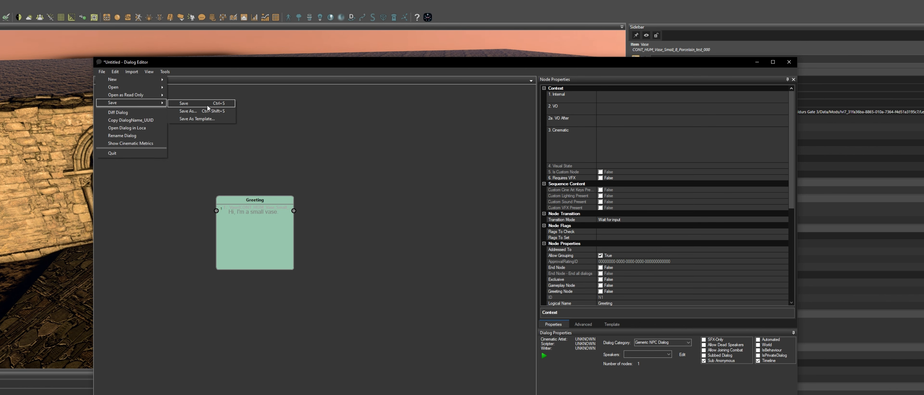
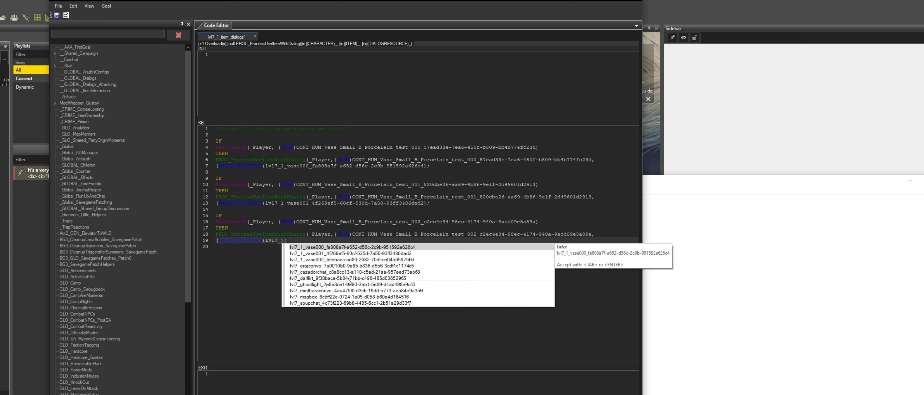
Complete the third rule's dialog argument with the lvl7_1_vase002 dialog and save the goal script
double_click(356, 263)
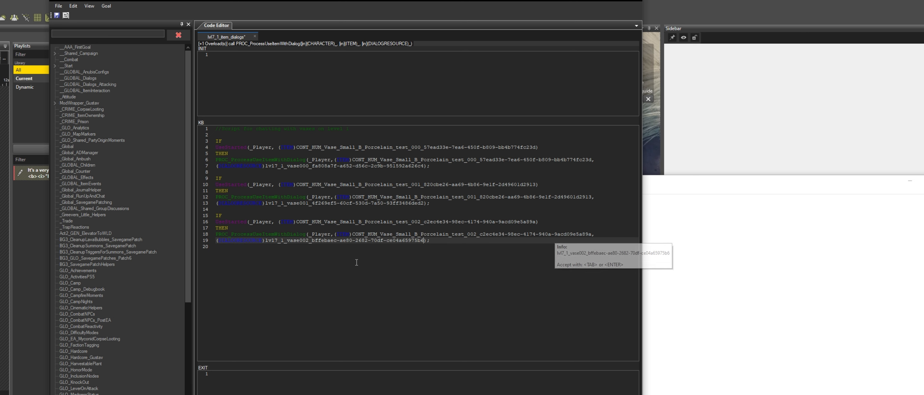
click(418, 310)
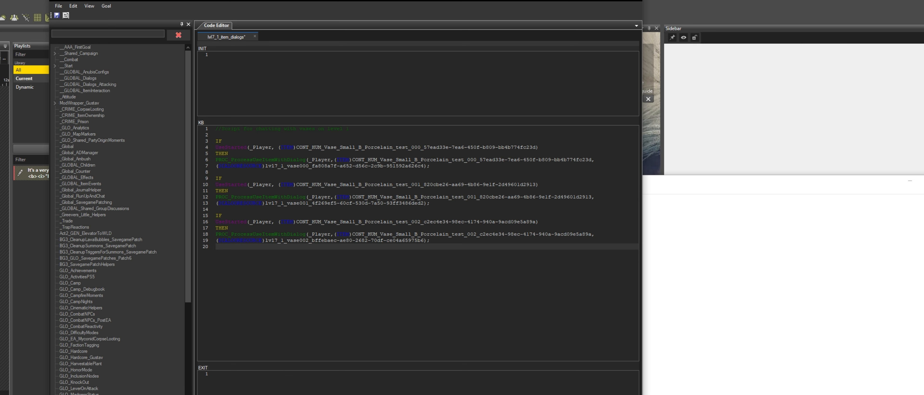
key(ctrl+s)
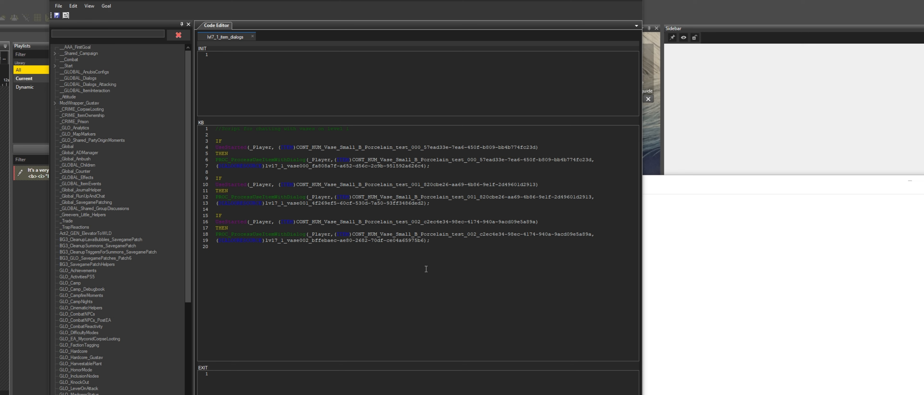
Build the story, close the build result, and run Generate Definitions, Build and Reload
drag(0, 58, 316, 280)
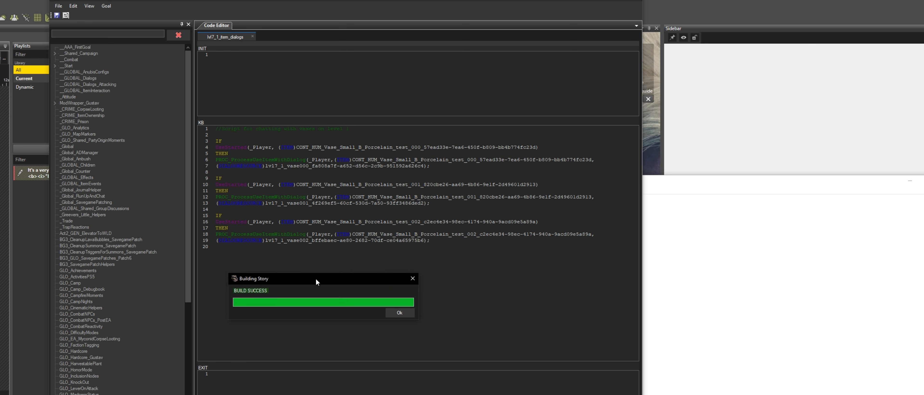
click(408, 316)
click(58, 6)
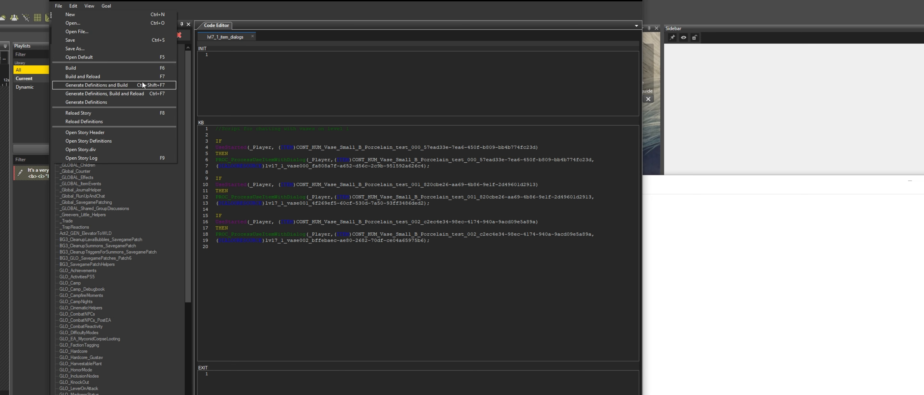
click(139, 94)
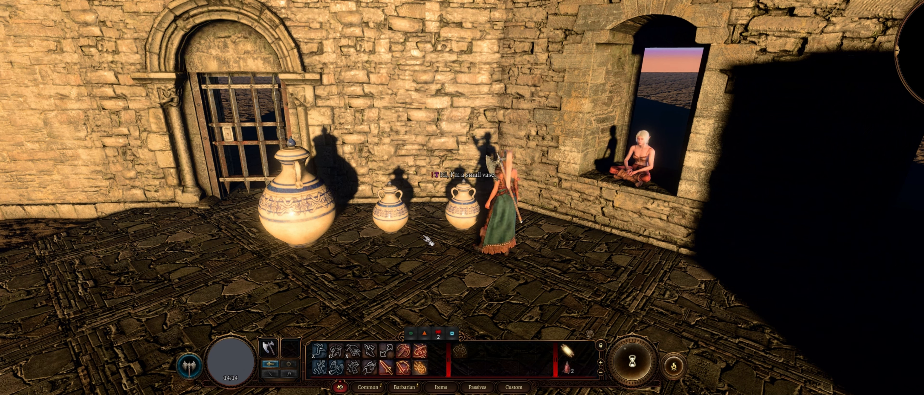
Test in game by interacting with the vases and stepping through the vase dialog
click(390, 215)
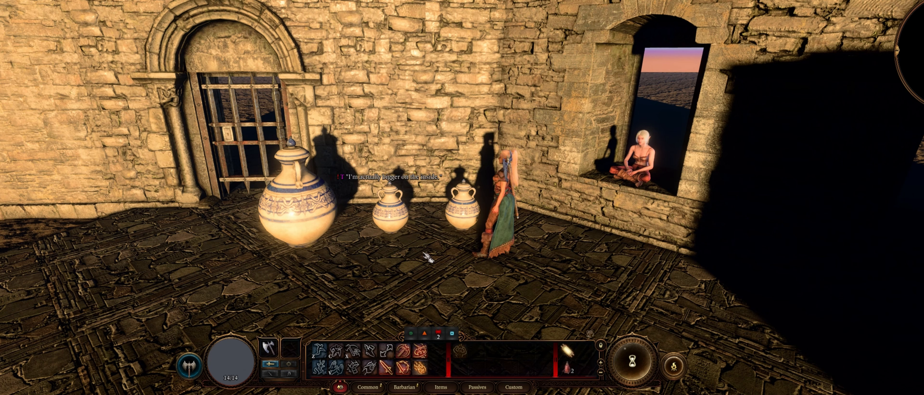
click(375, 259)
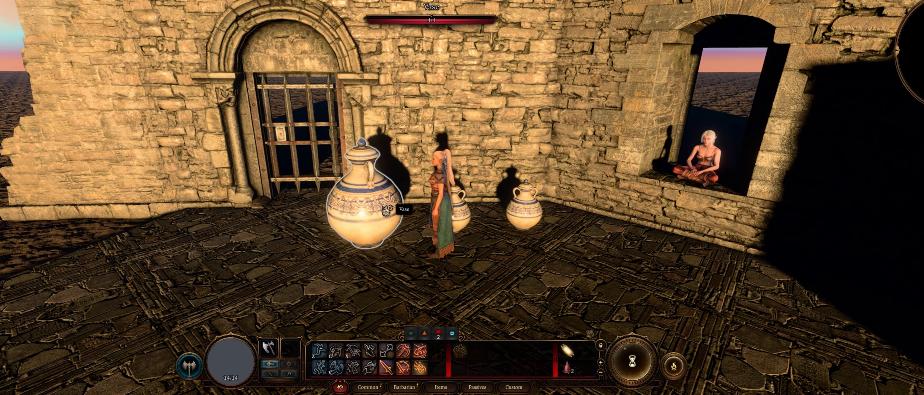
click(387, 210)
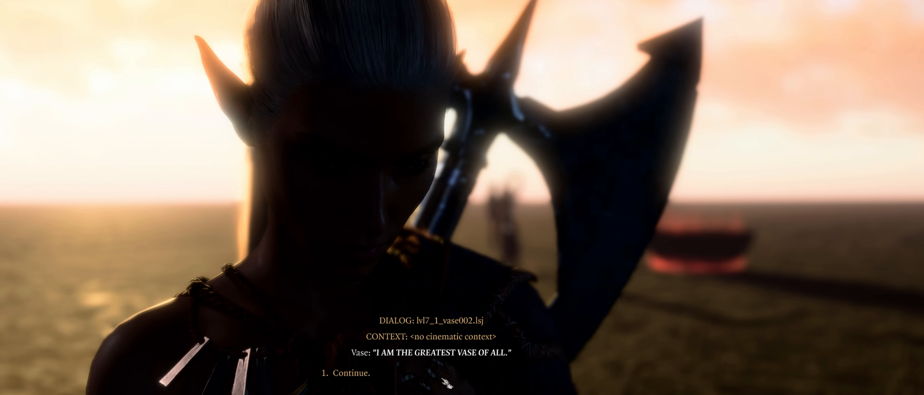
key(1)
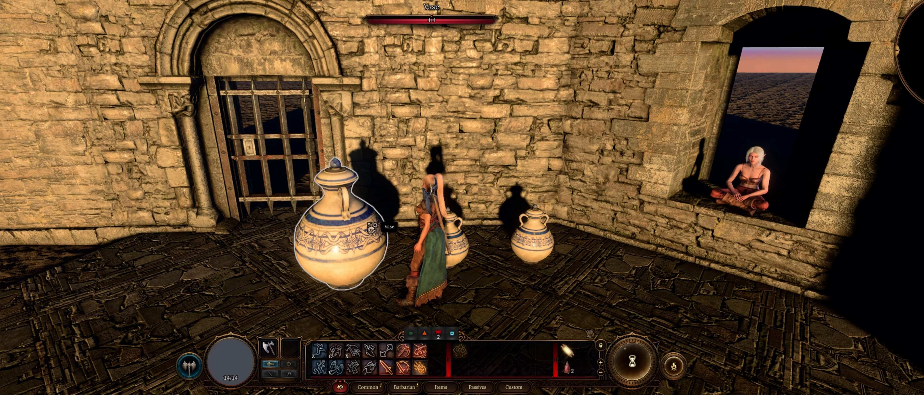
click(361, 231)
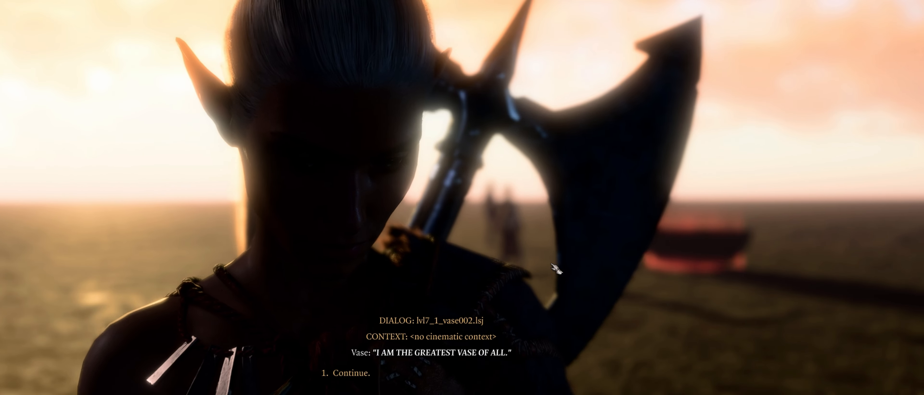
click(364, 376)
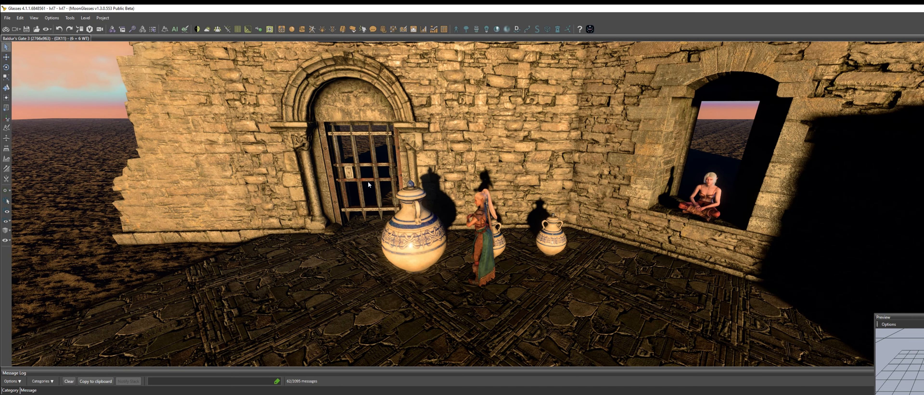
Create a new level named lvl7_level2 as a copy of the lvl7 level
click(8, 18)
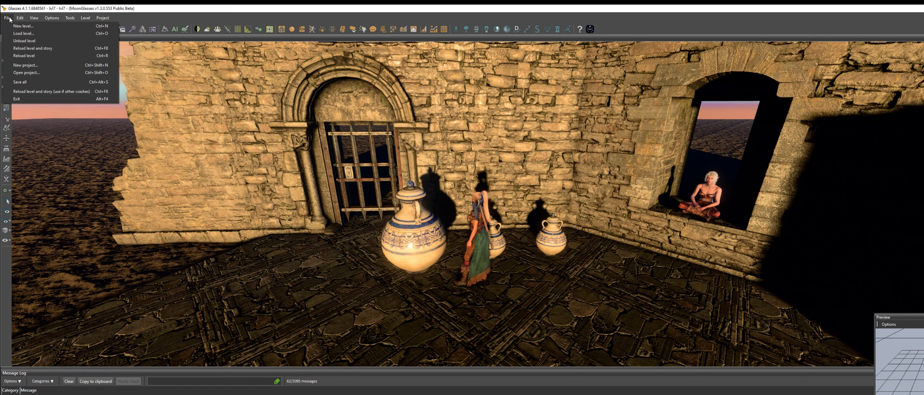
click(22, 27)
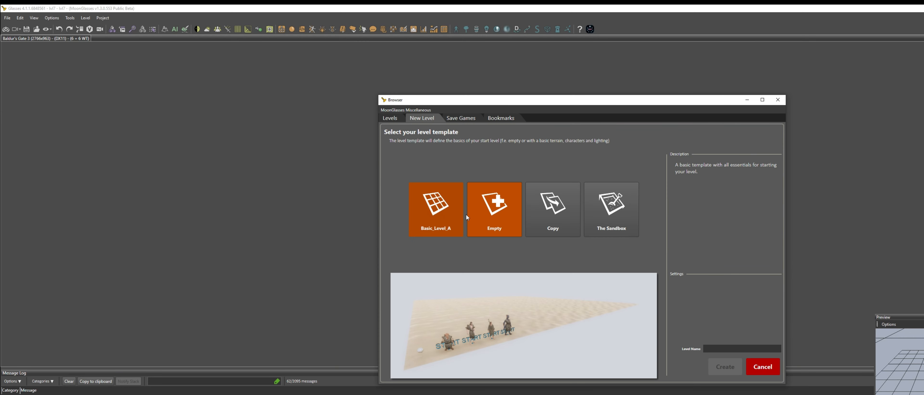
click(556, 219)
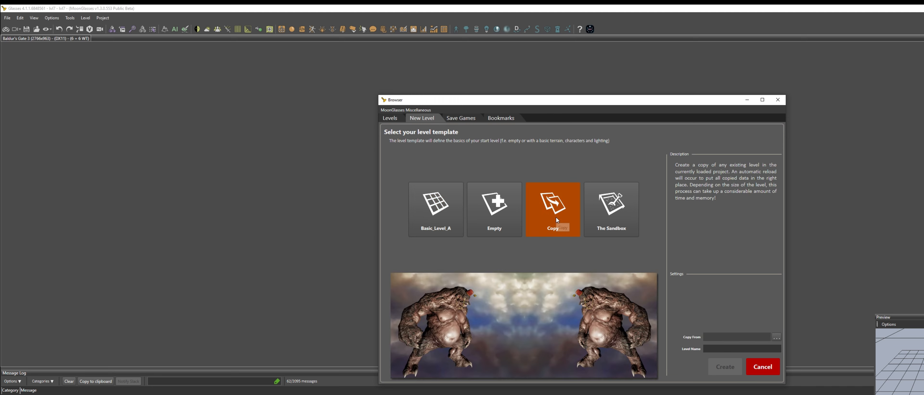
click(776, 340)
double_click(590, 172)
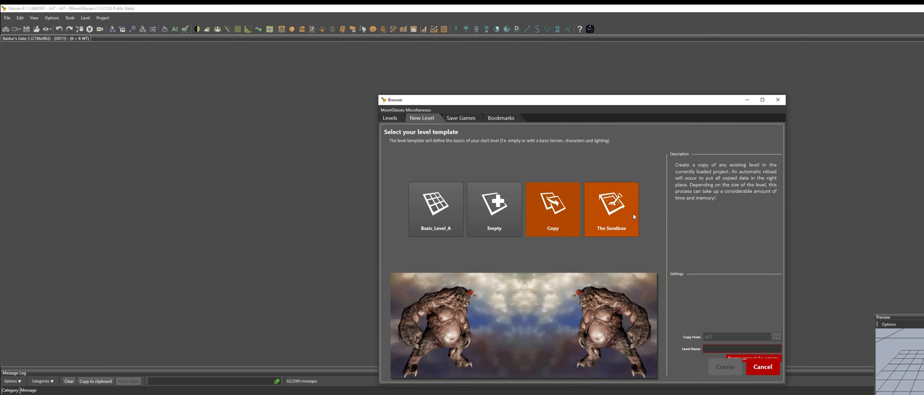
click(725, 348)
text(lvl)
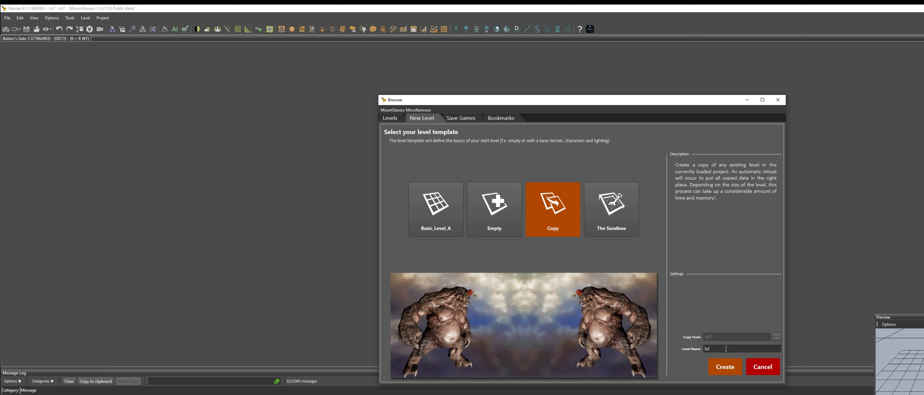
text(7_øe)
key(BackSpace)
text(level2)
click(719, 367)
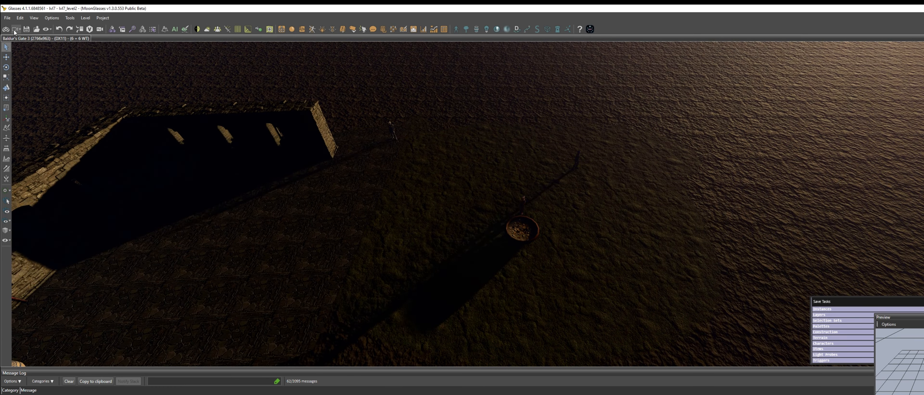
Enter game mode in the new level, walk the character to the vase room, and return to editing
click(6, 30)
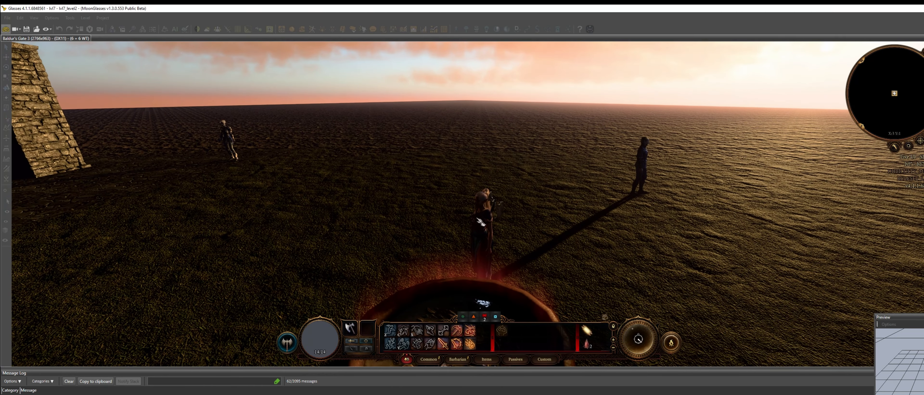
click(412, 197)
key(q)
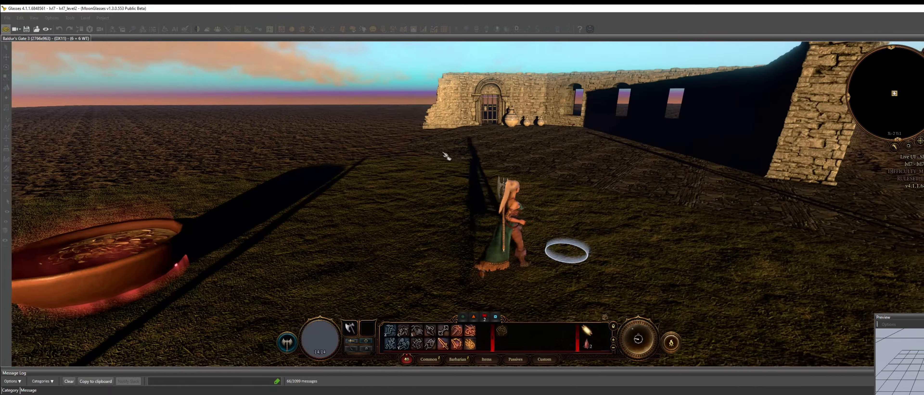
click(446, 156)
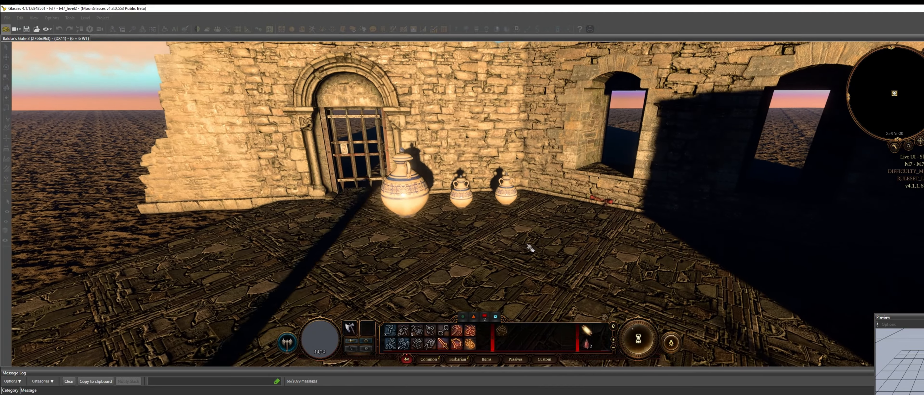
click(527, 243)
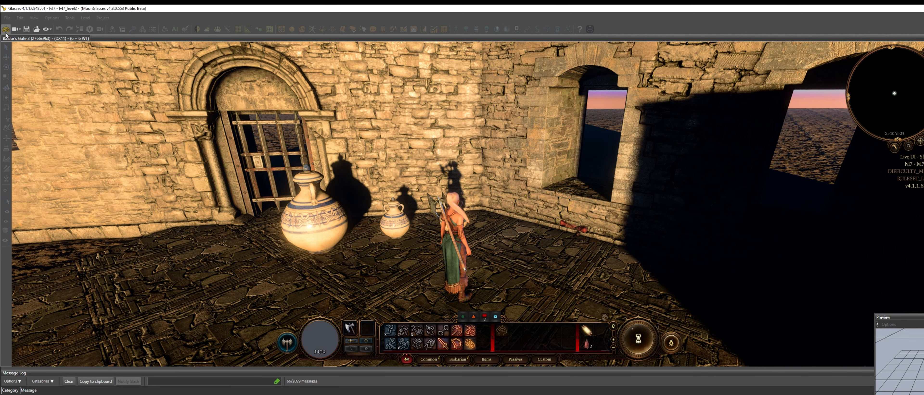
click(6, 30)
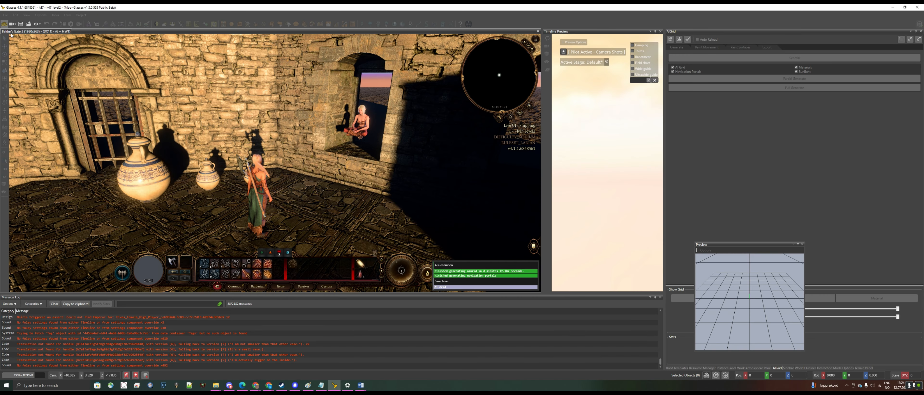
Move the seated character from the window ledge down onto the room floor
click(4, 24)
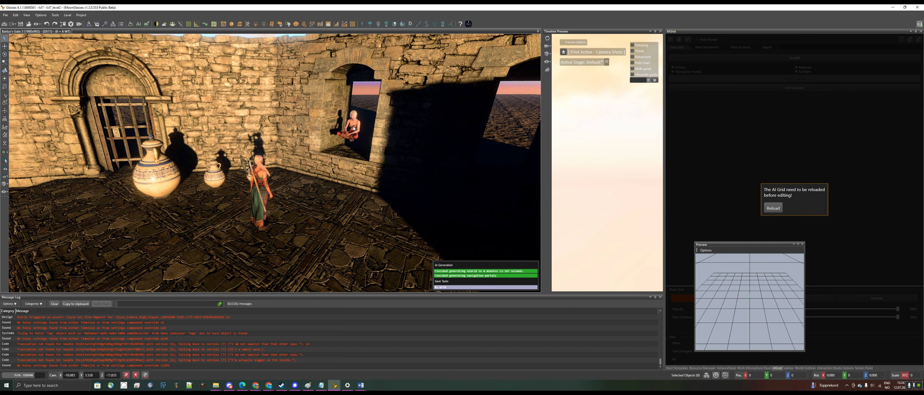
click(354, 129)
click(4, 46)
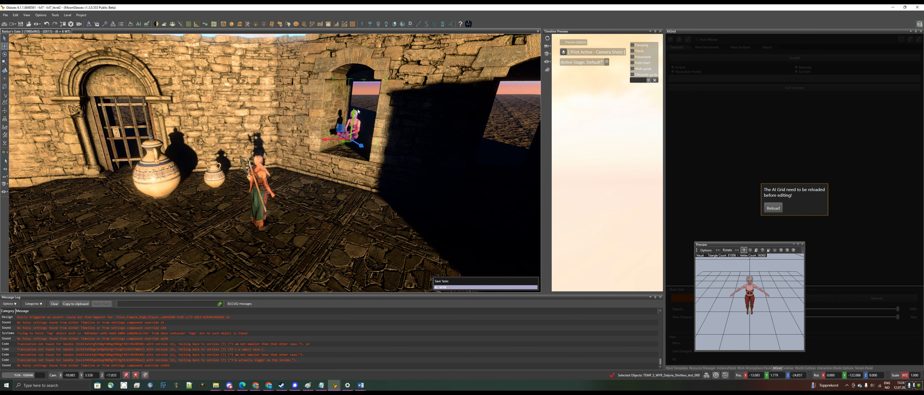
drag(353, 112, 328, 158)
drag(328, 154, 330, 148)
click(4, 39)
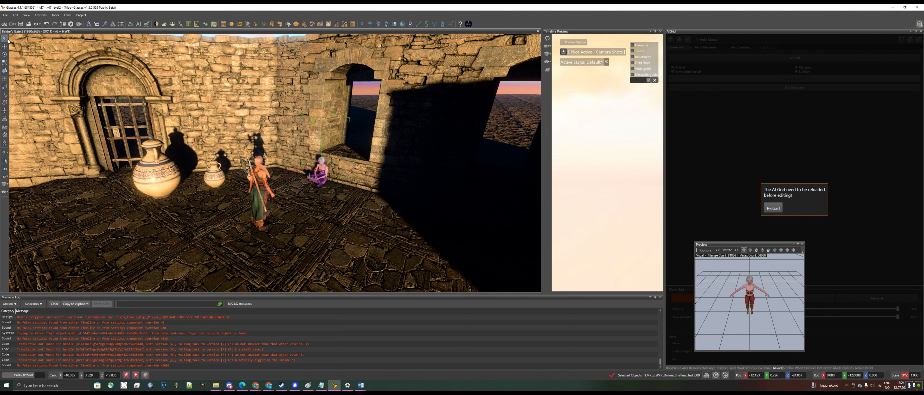
Test in game by walking to the moved character, starting her dialog and rolling the Charisma check
click(339, 220)
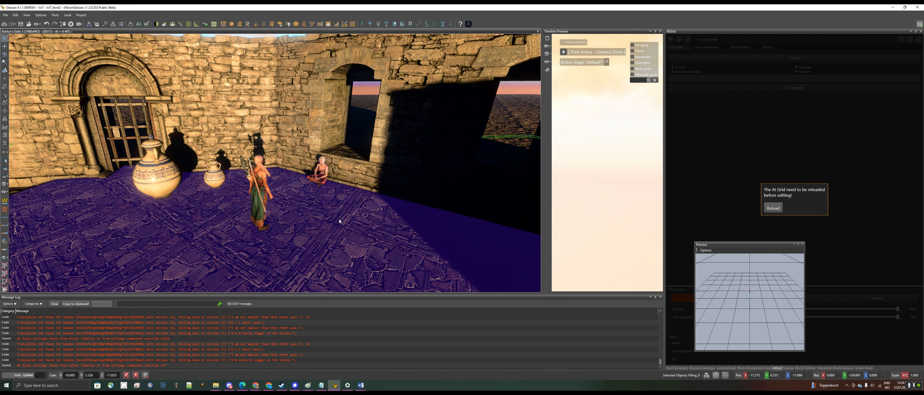
click(4, 24)
click(458, 215)
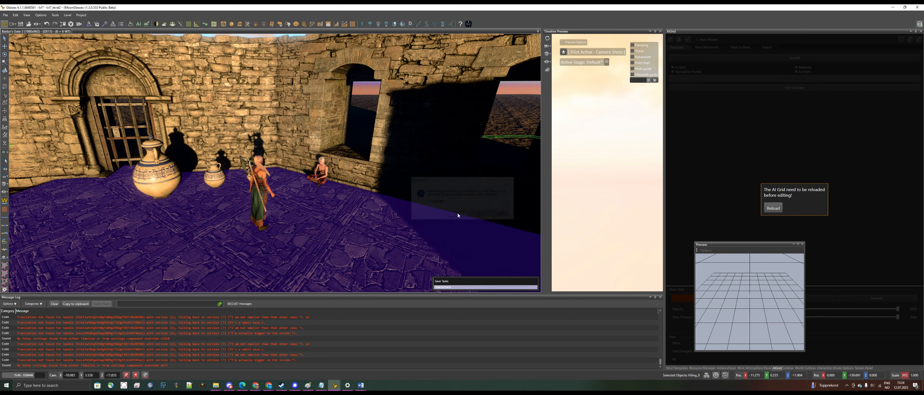
key(a)
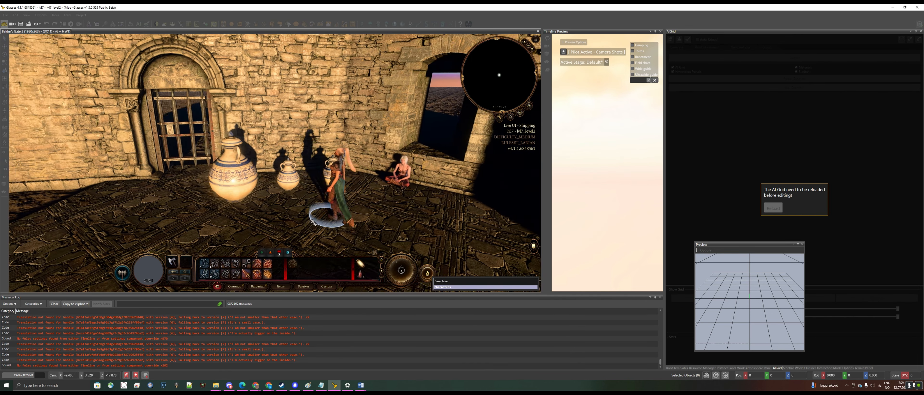
middle_drag(325, 220, 428, 220)
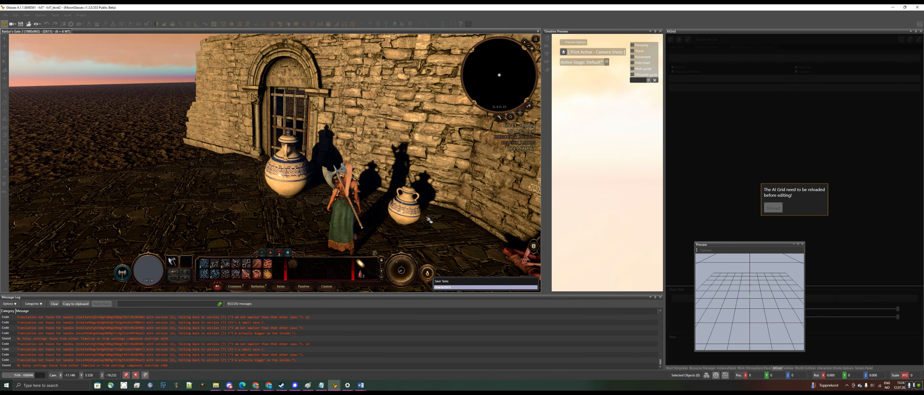
click(428, 219)
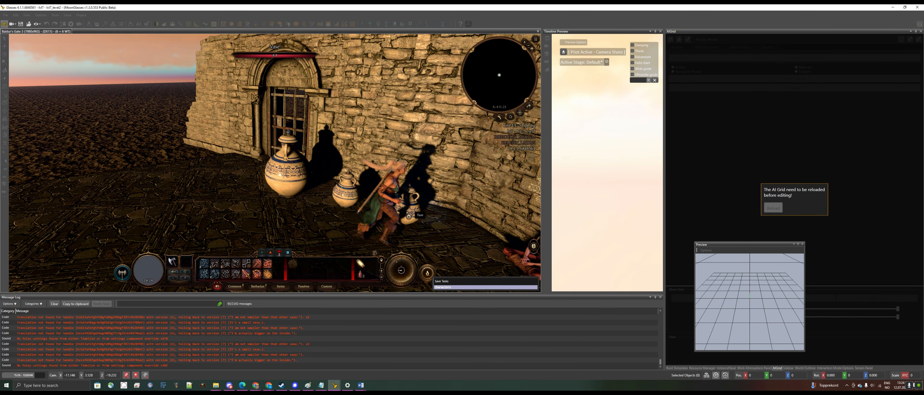
click(340, 198)
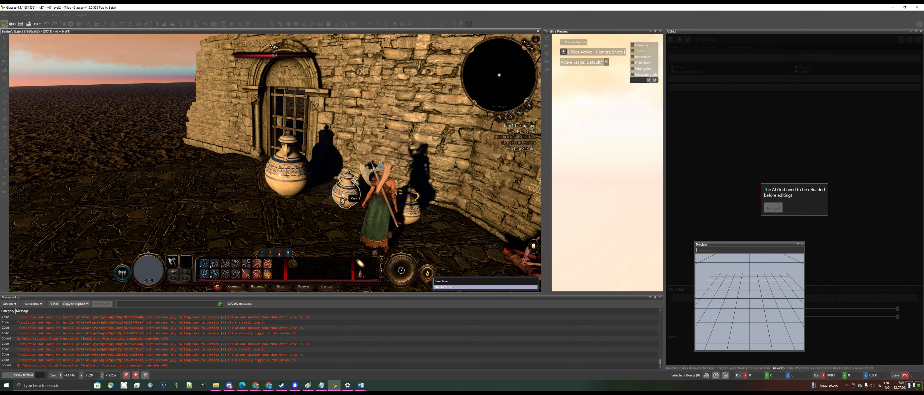
middle_drag(340, 198, 239, 181)
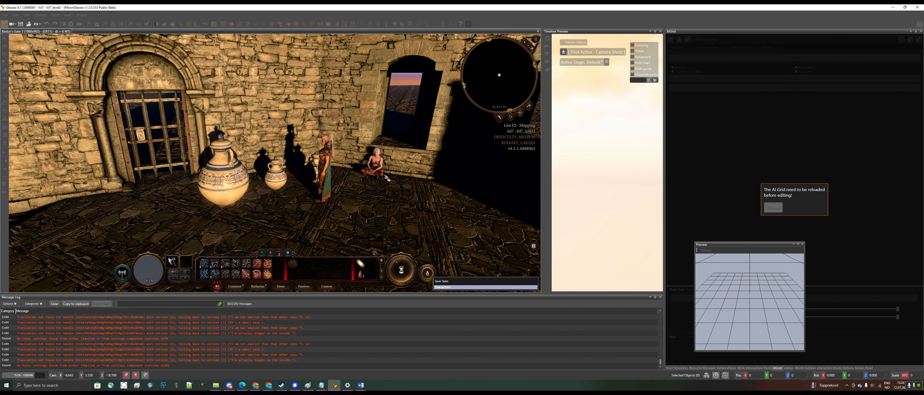
click(375, 167)
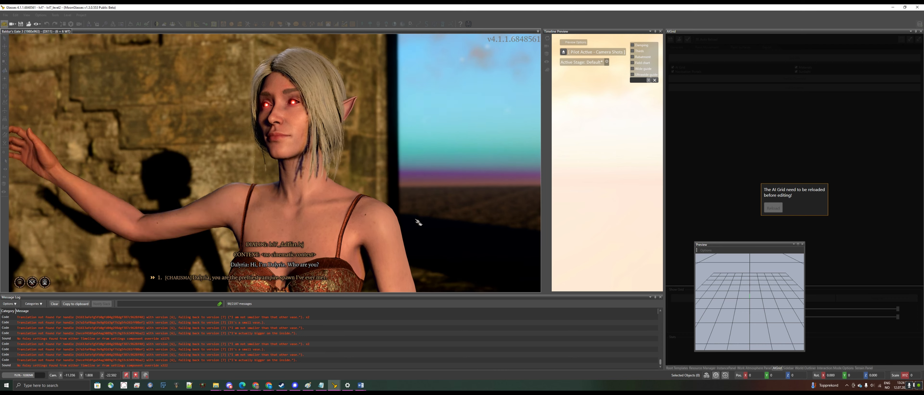
click(274, 280)
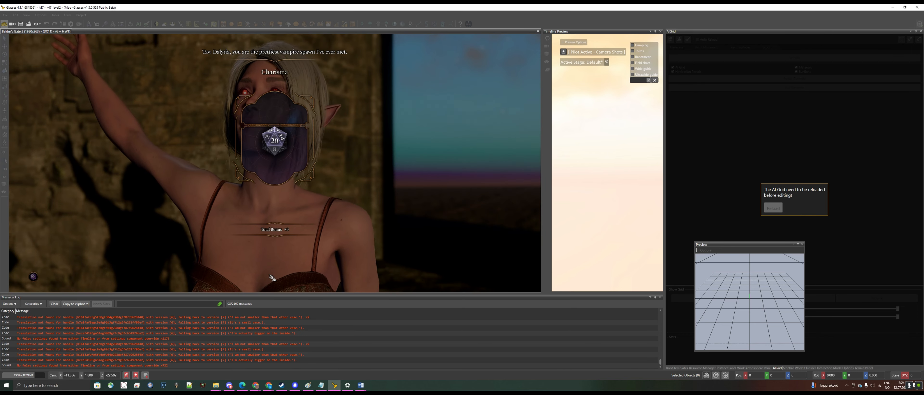
click(275, 143)
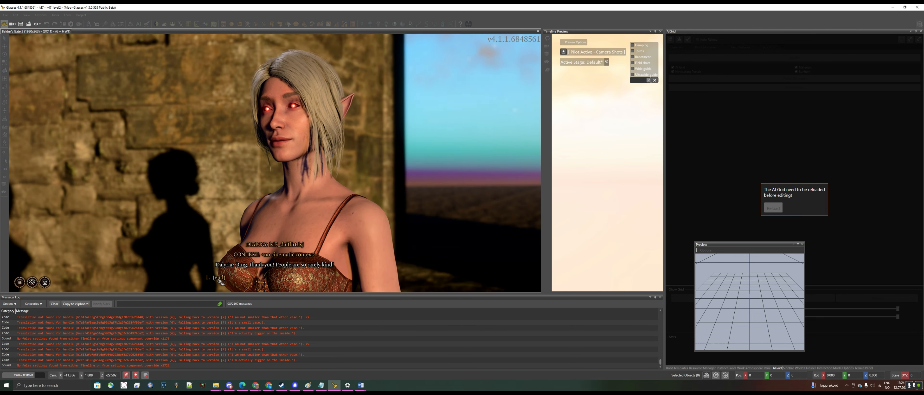
Finish the test conversation by choosing the reply, then leave game mode and return to the editor
click(218, 279)
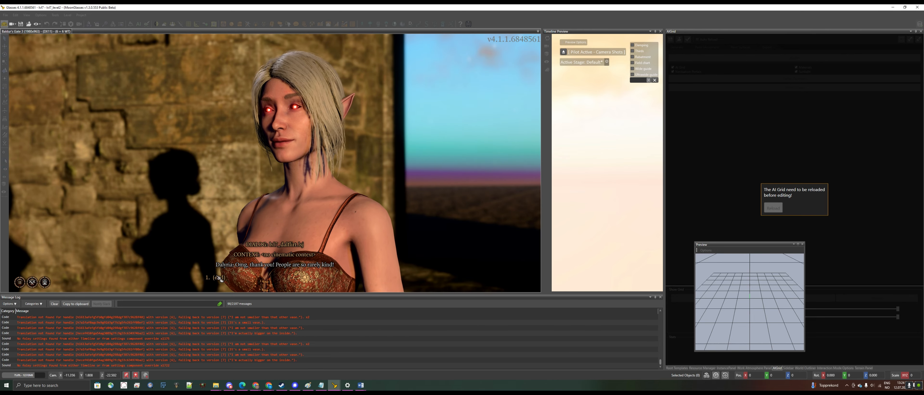
key(s)
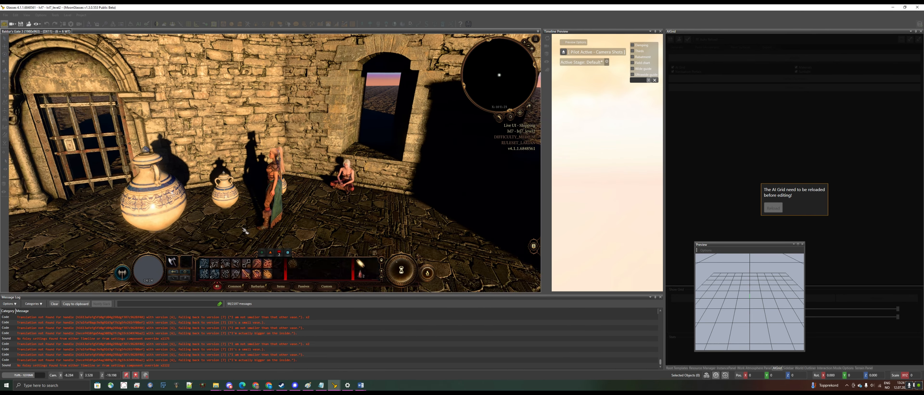
click(295, 220)
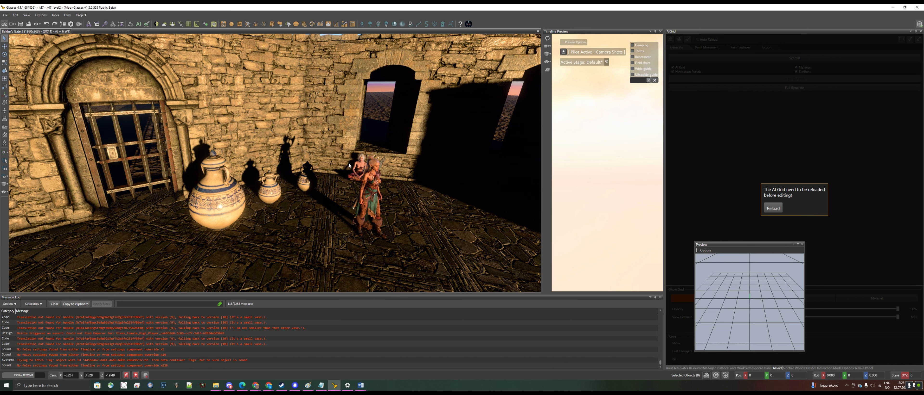
Inspect the properties of the seated character and the vases in the room
click(358, 167)
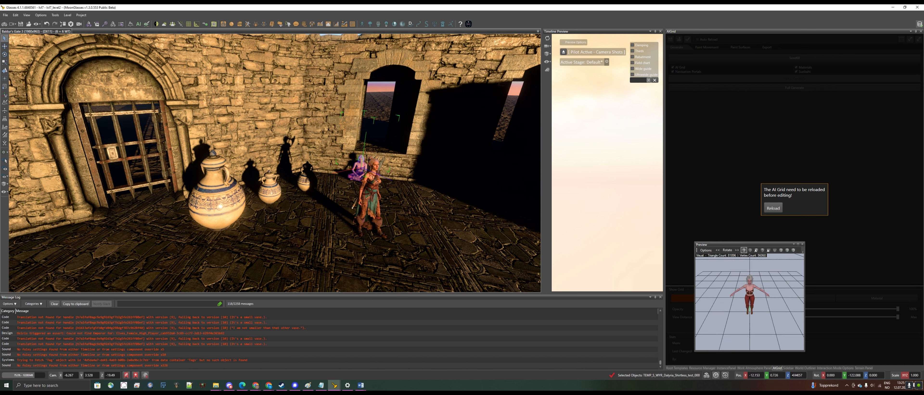
click(789, 368)
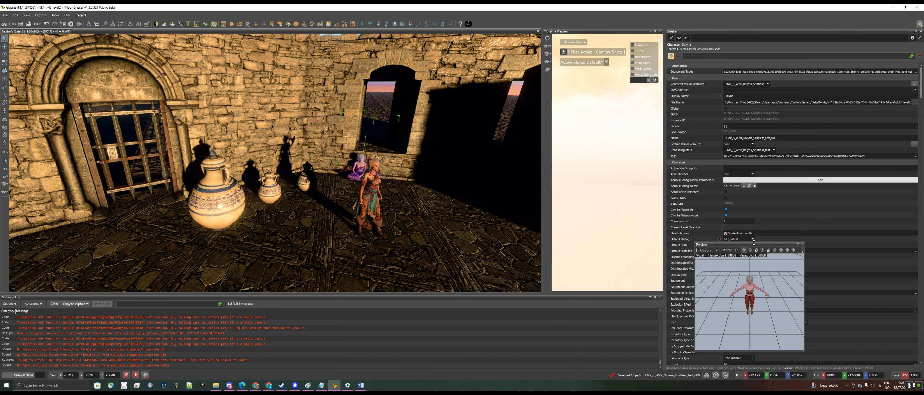
drag(754, 245, 852, 233)
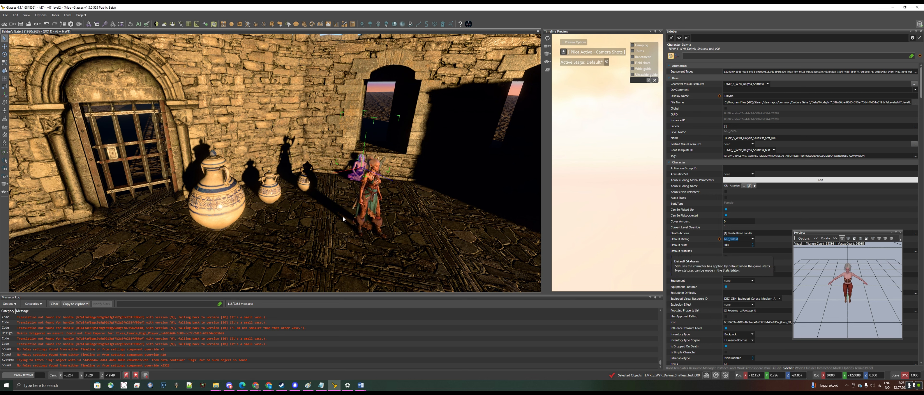
click(278, 192)
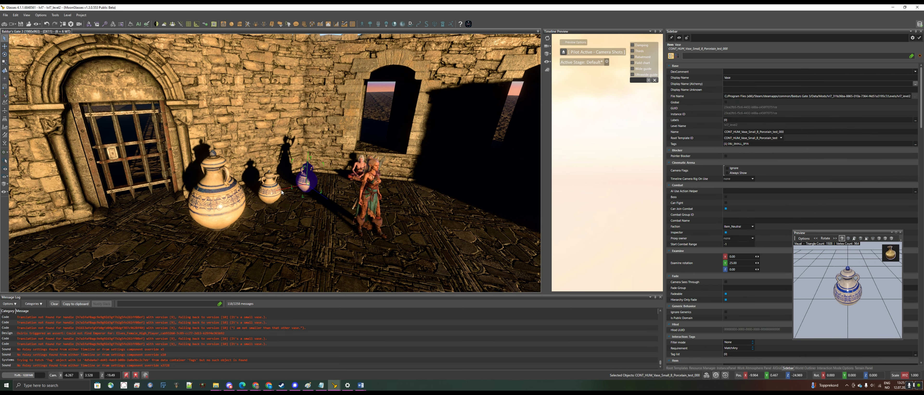
click(231, 199)
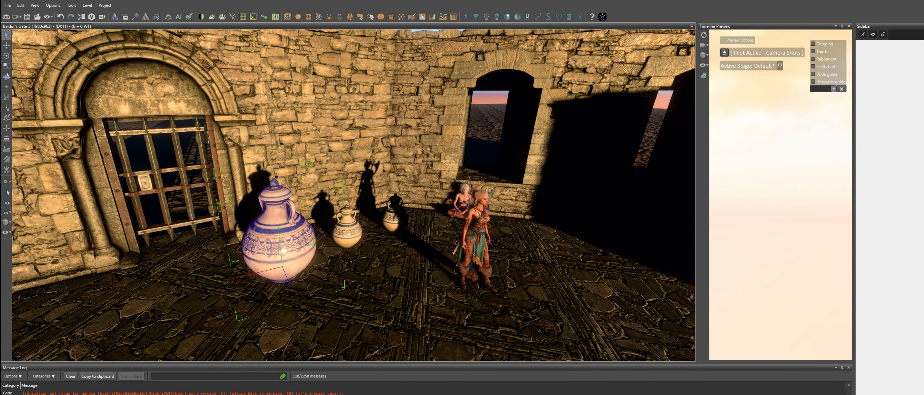
Duplicate the three lvl7_1 vase dialog files in the Dialogs folder
key(alt+Tab)
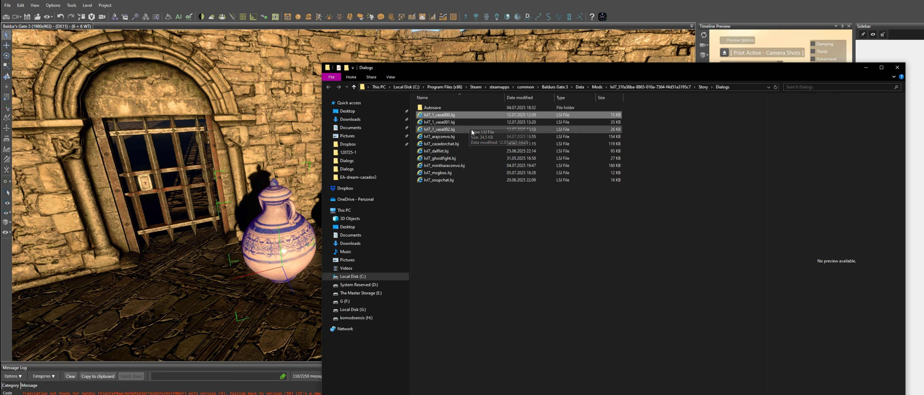
key(ctrl+c)
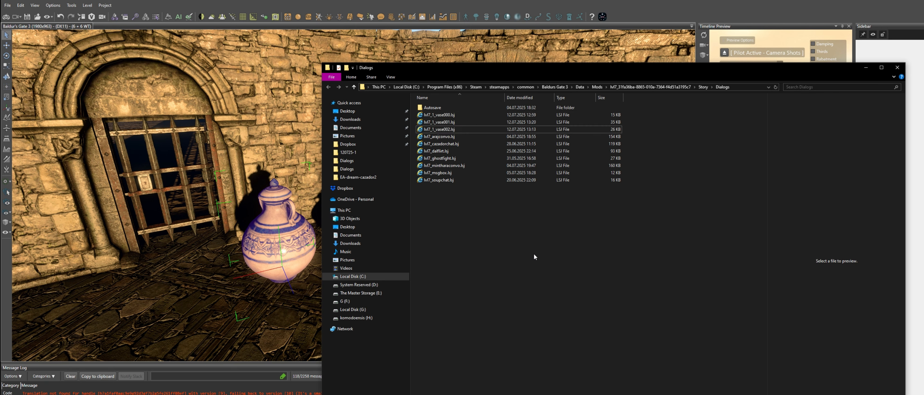
key(ctrl+v)
Rename the copy of lvl7_1_vase000 to lvl7_2_vase000.lsj
right_click(469, 114)
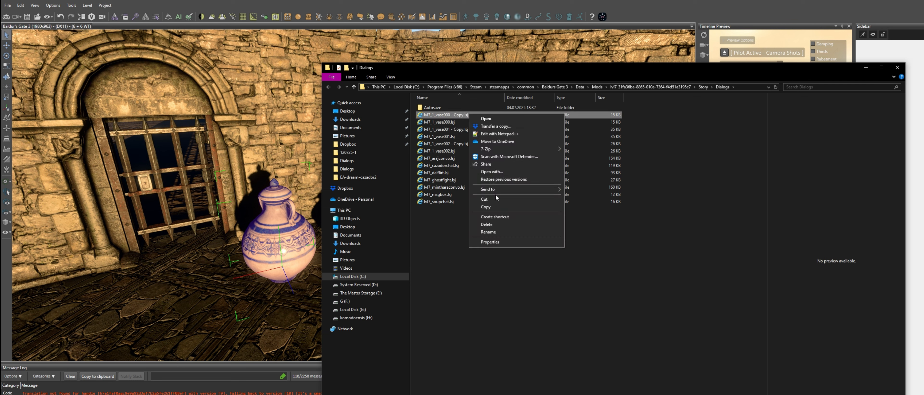
click(488, 232)
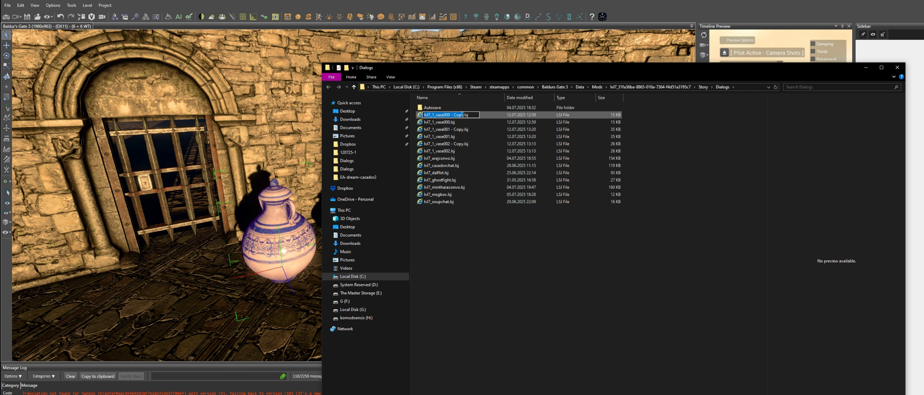
key(BackSpace)
key(BackSpace)
key(BackSpace)
key(BackSpace)
key(BackSpace)
key(BackSpace)
key(BackSpace)
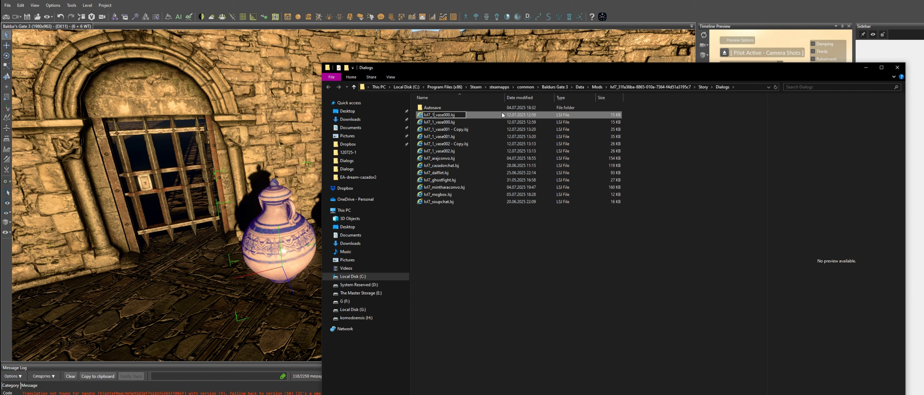
text(w)
key(BackSpace)
text(2)
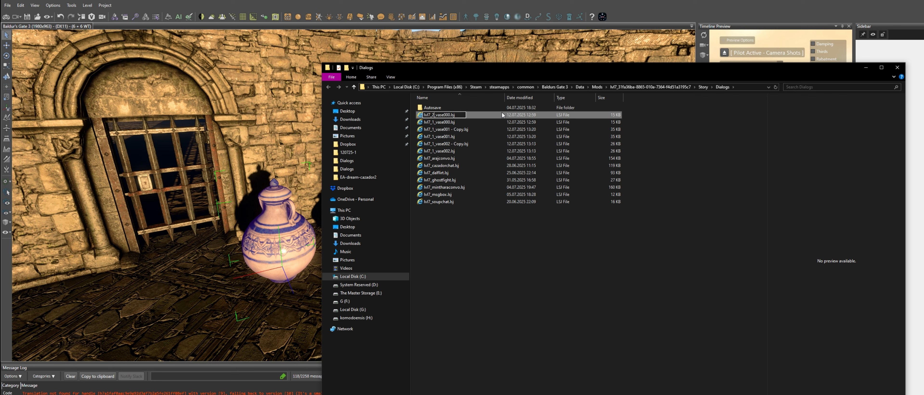
Rename the copy of lvl7_1_vase001 to lvl7_2_vase001.lsj
click(464, 131)
right_click(461, 122)
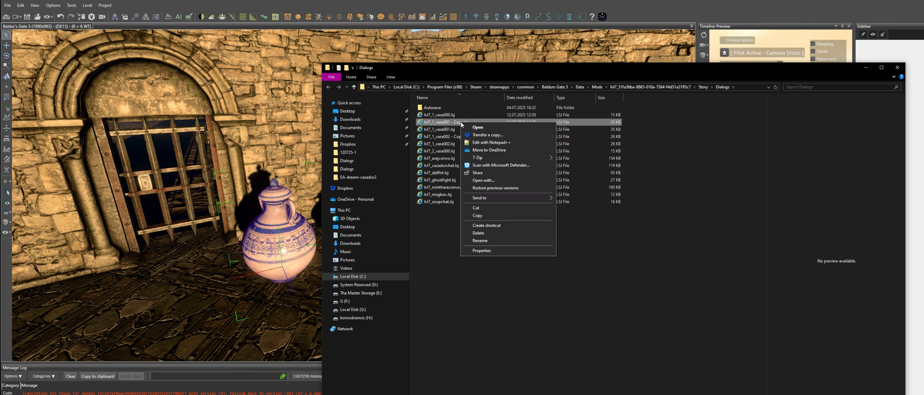
click(482, 241)
click(440, 121)
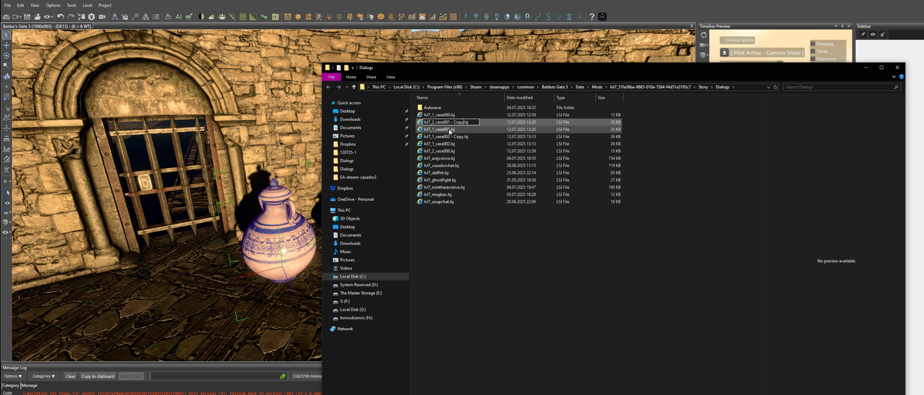
key(BackSpace)
key(BackSpace)
key(BackSpace)
key(BackSpace)
key(BackSpace)
key(BackSpace)
key(BackSpace)
Rename the copy of lvl7_1_vase002 to lvl7_2_vase002.lsj
click(451, 132)
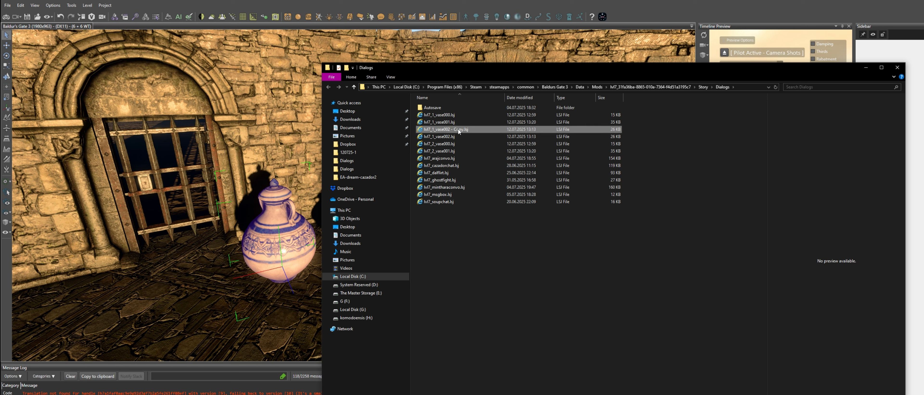
right_click(458, 131)
click(477, 247)
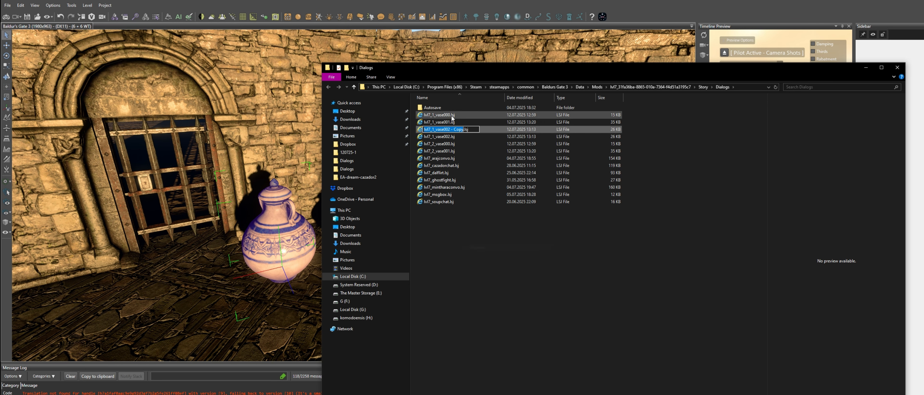
click(463, 130)
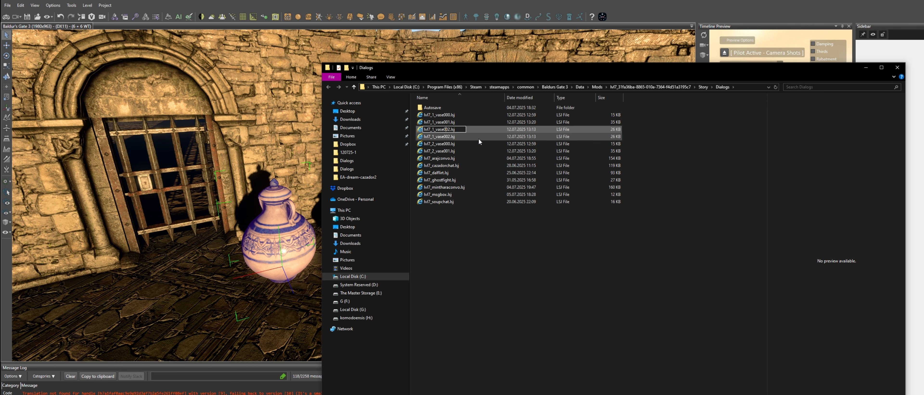
key(BackSpace)
text(2)
click(501, 303)
Open lvl7_2_vase000.lsj in the Dialog Editor
click(464, 136)
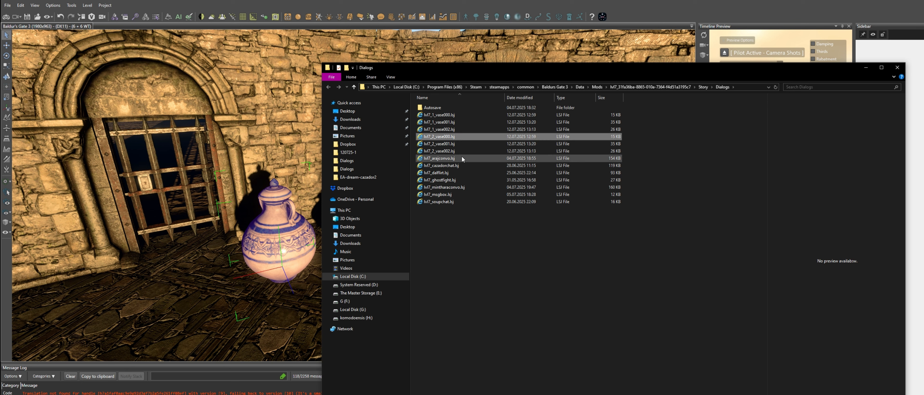
shift+click(463, 151)
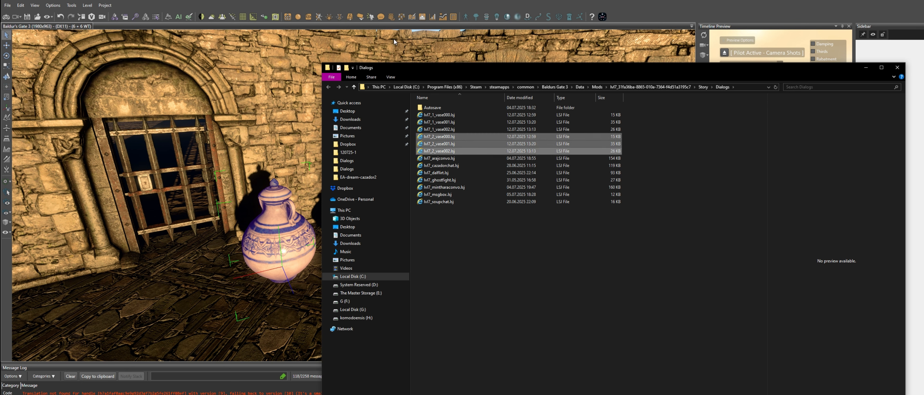
click(395, 394)
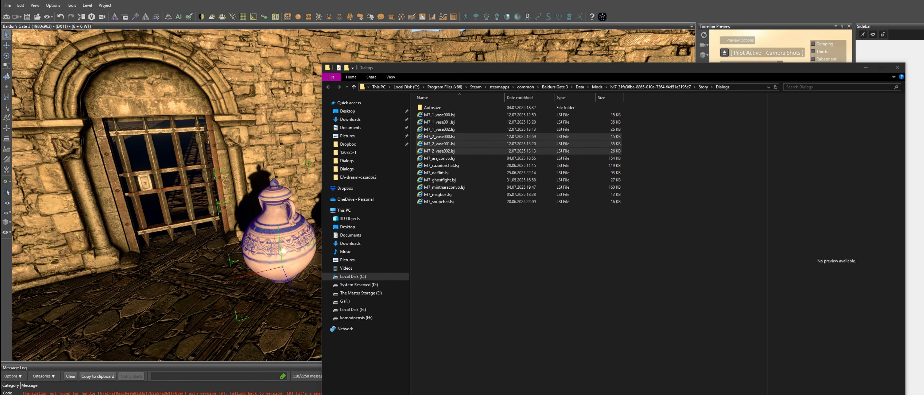
click(391, 394)
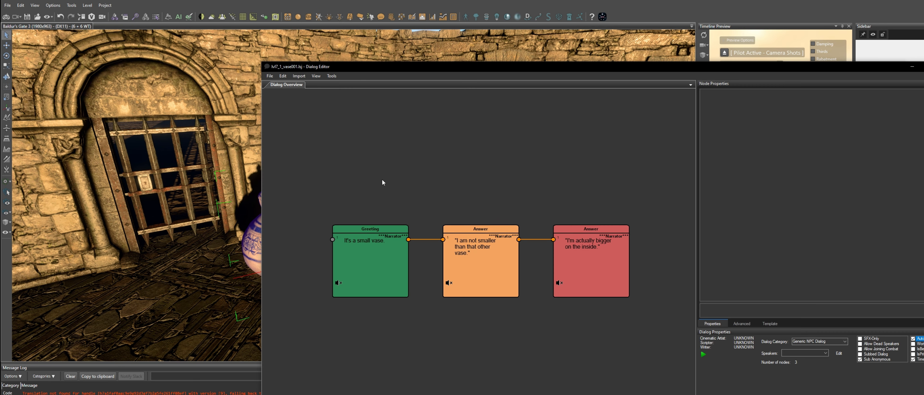
click(270, 76)
click(353, 92)
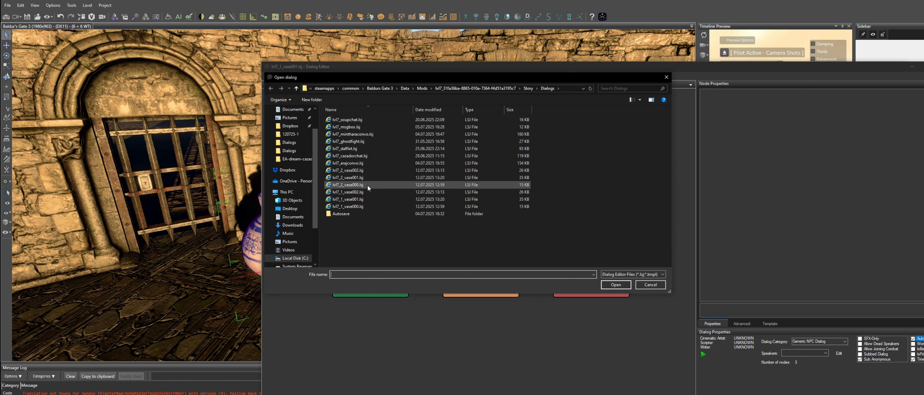
double_click(368, 186)
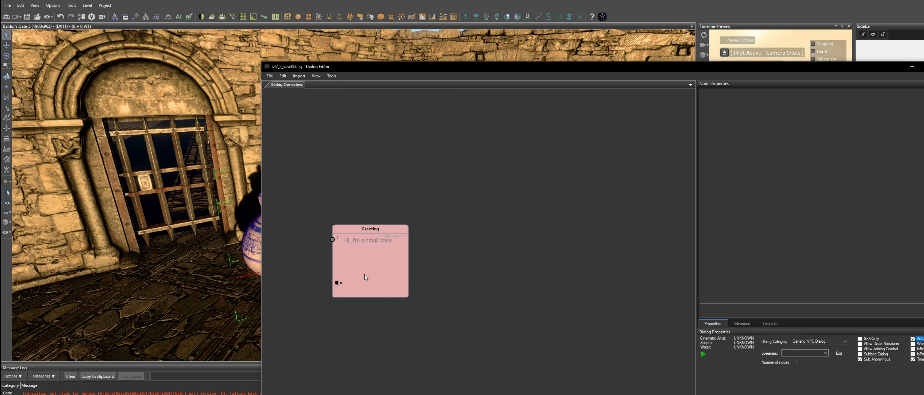
Assign the small porcelain vase test_000 as the dialog's first speaker, filtering the speaker list by 000
click(838, 353)
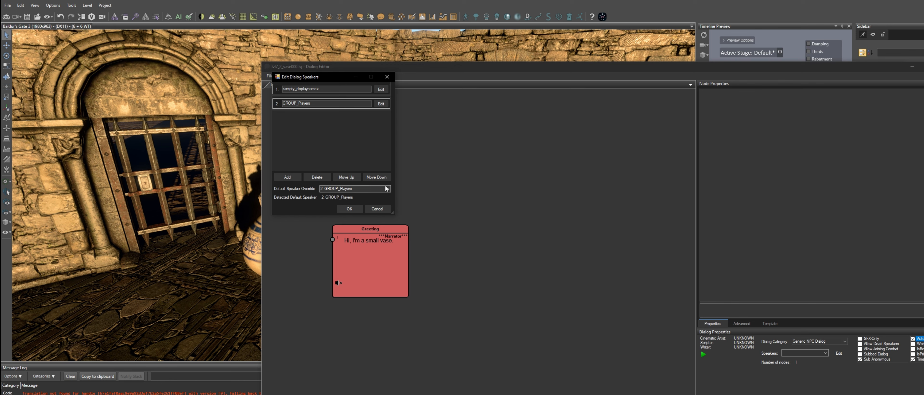
click(381, 89)
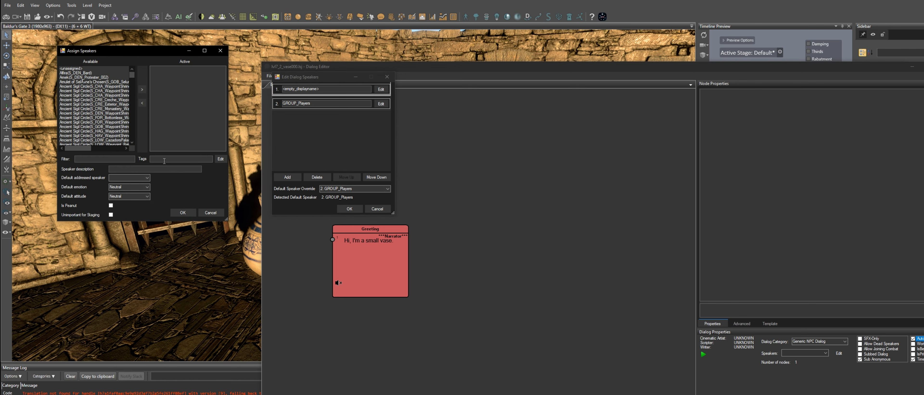
text(00)
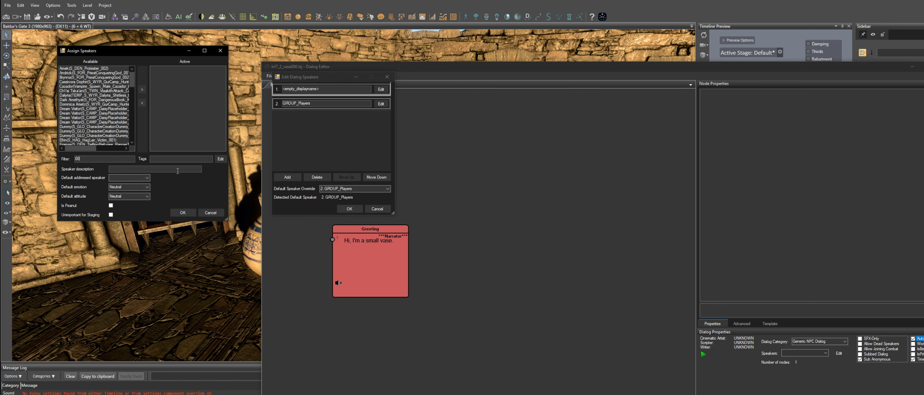
text(0)
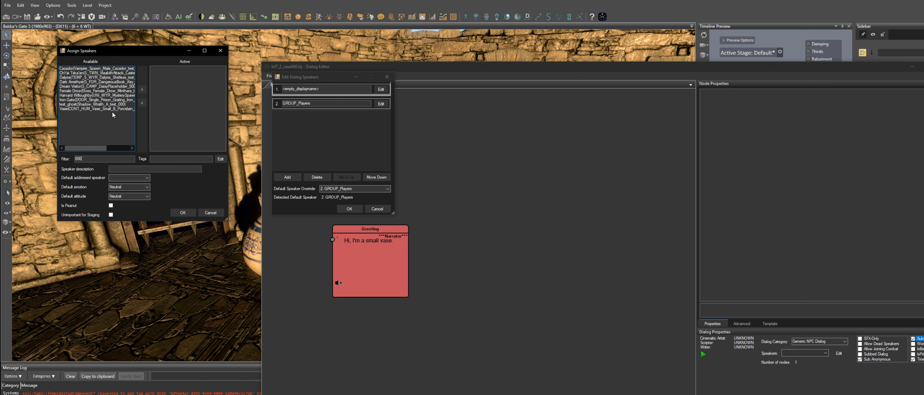
drag(85, 158, 71, 157)
double_click(95, 109)
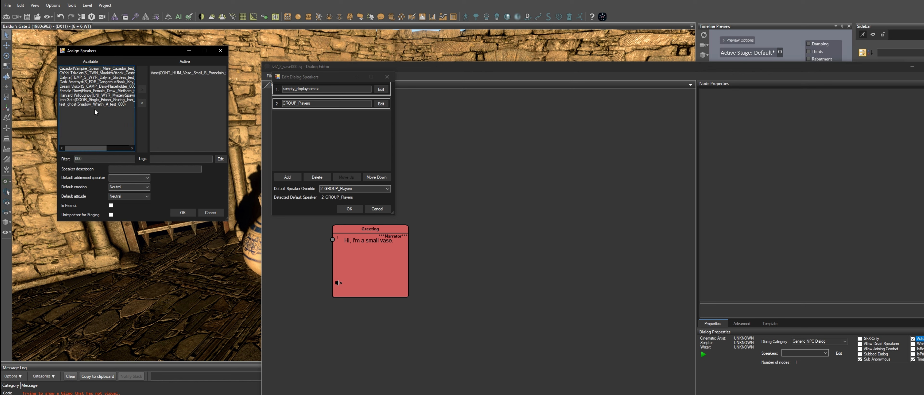
click(168, 71)
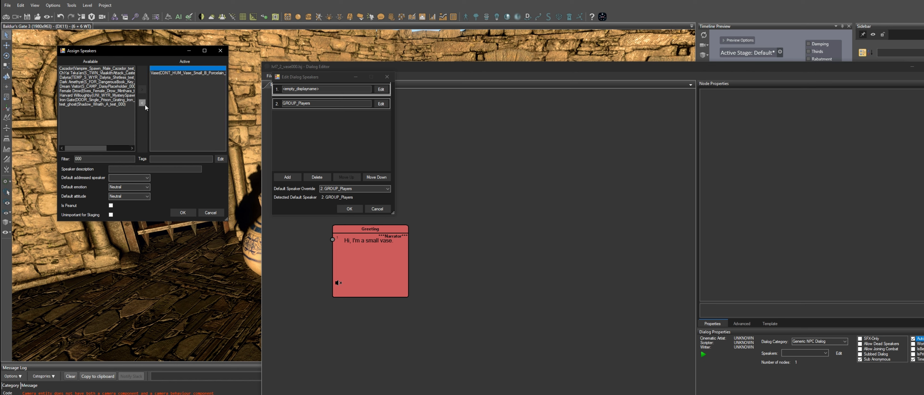
click(142, 103)
click(182, 213)
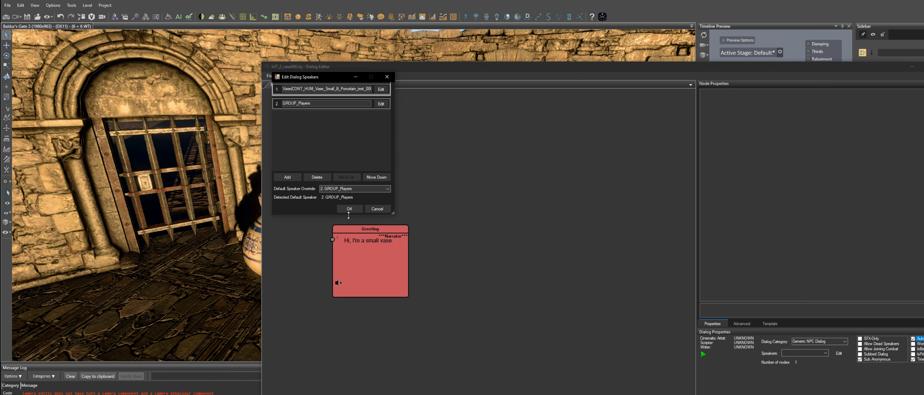
click(349, 209)
Save the lvl7_2_vase000 dialog and return to the level editor
click(270, 75)
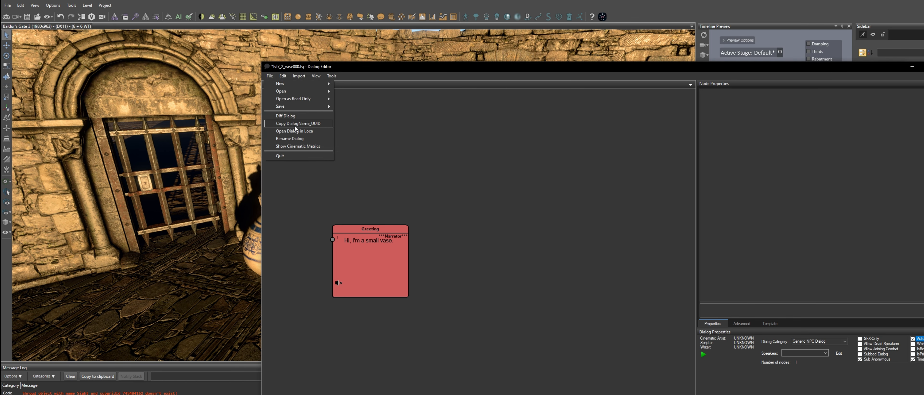
mouse_move(301, 108)
click(355, 107)
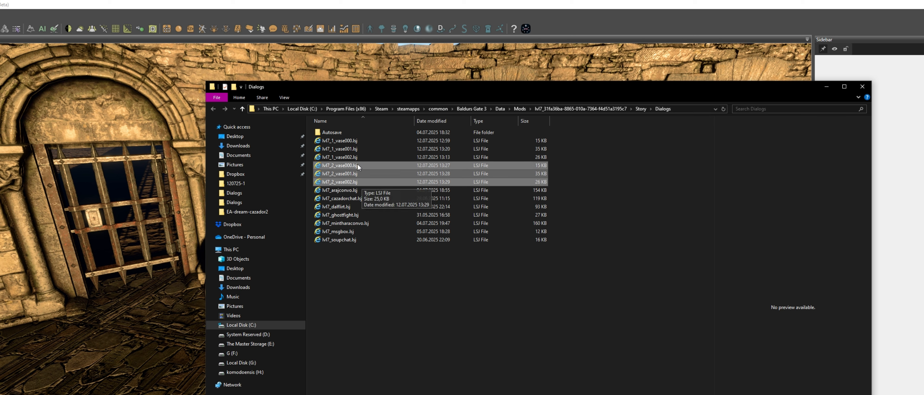
click(402, 2)
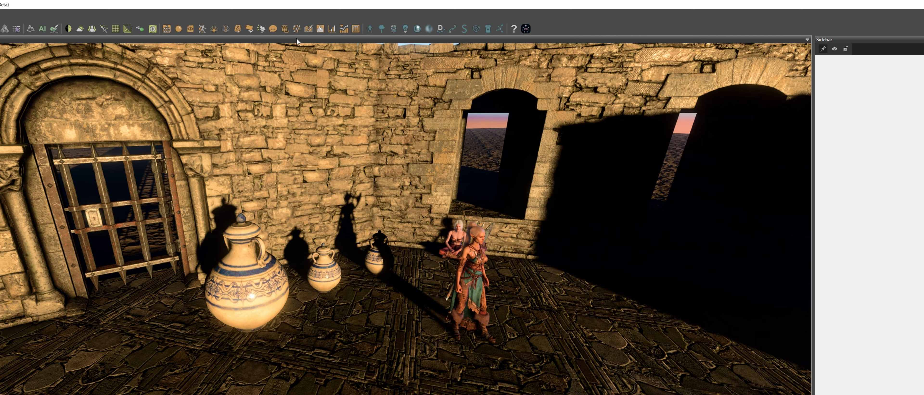
Open the Story Editor and run Generate Definitions, Build and Reload on the story
click(238, 29)
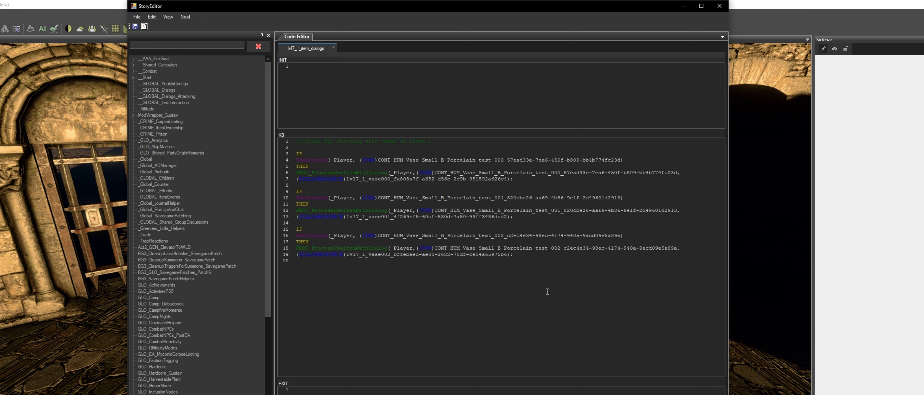
drag(564, 300, 263, 137)
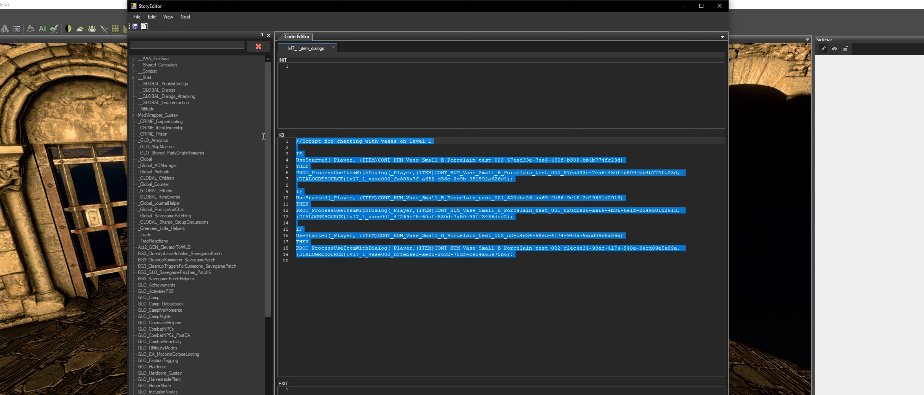
click(491, 291)
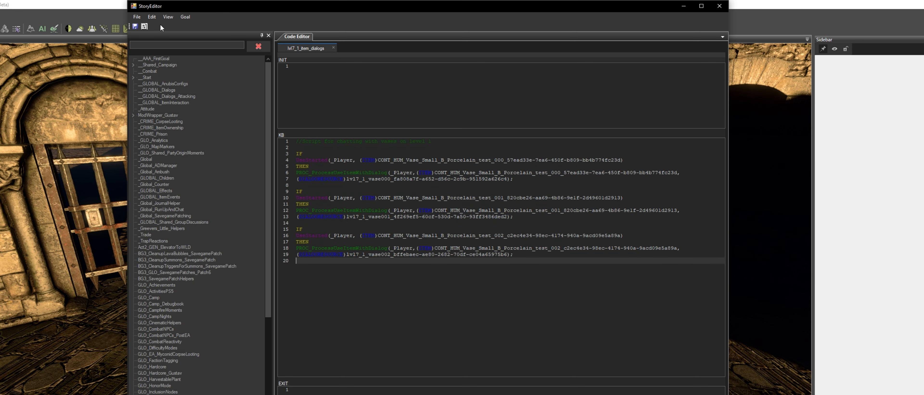
click(138, 18)
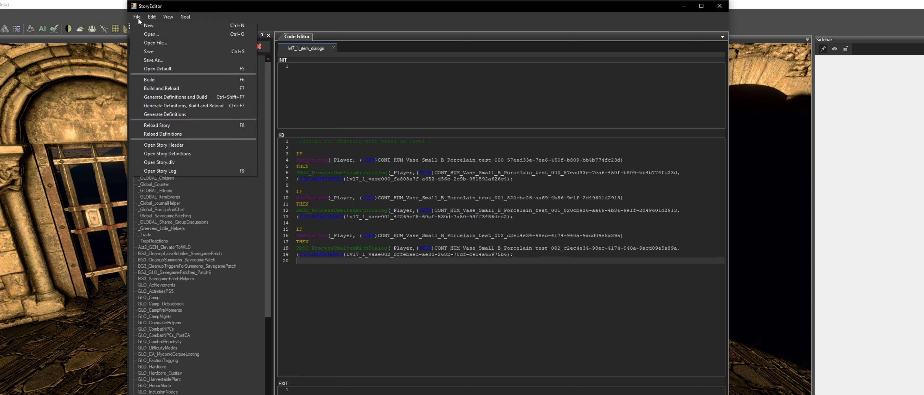
click(208, 106)
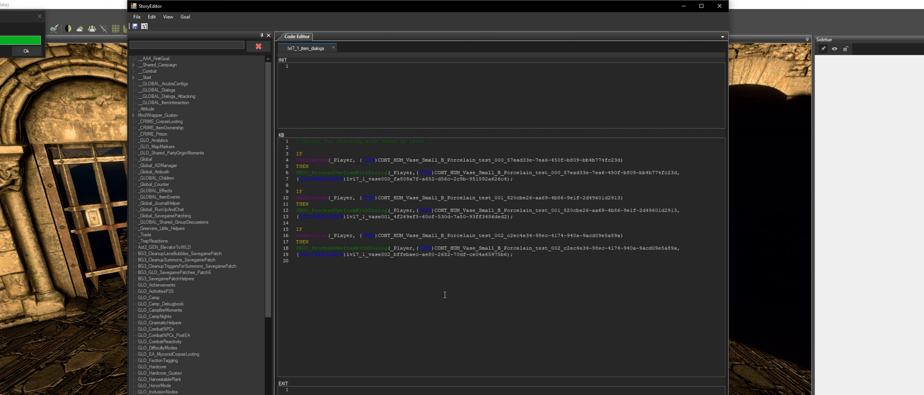
click(26, 51)
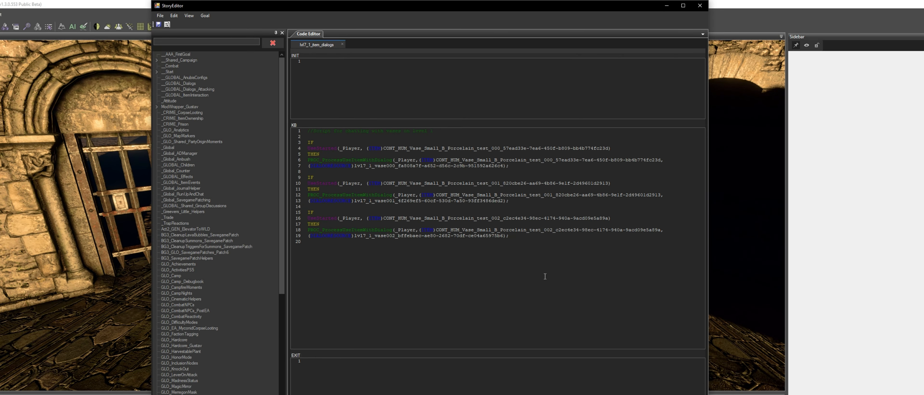
Copy the lvl7_1_item_dialogs KB script into Notepad, replacing Notepad's contents
drag(545, 277, 276, 129)
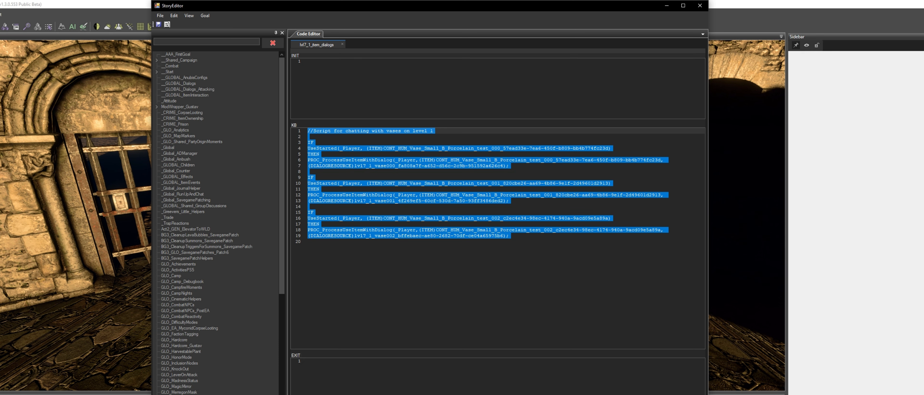
key(alt+Tab)
click(650, 270)
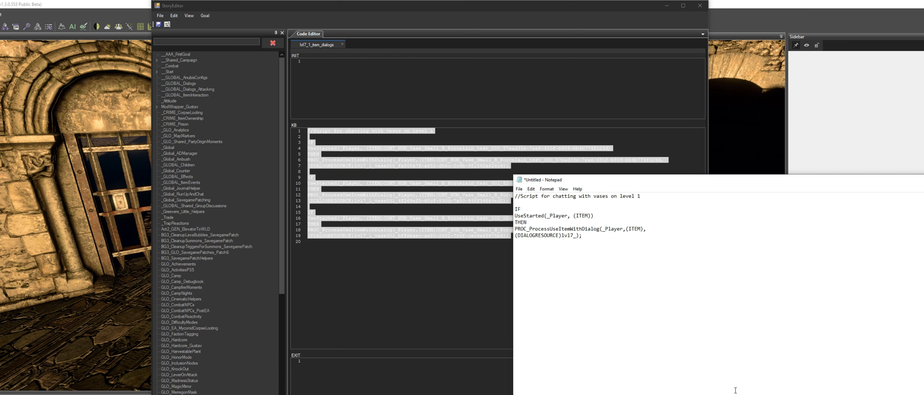
key(ctrl+a)
text(//Script for chatting with vases on level 1  IF UseStarted(_Player, (ITEM)CONT_HUM_Vase_Small_B_Porcelain_test_000_57ead33e-7ea6-450f-b809-bb4b774fc23d) THEN PROC_ProcessUseItemWithDialog(_Player,(ITEM)CONT_HUM_Vase_Small_B_Porcelain_test_000_57ead33e-7ea6-450f-b809-bb4b774fc23d, (DIALOGRESOURCE)lvl17_1_vase000_fa808a7f-a652-d56c-2c9b-951592a626c4);  IF UseStarted(_Player, (ITEM)CONT_HUM_Vase_Small_B_Porcelain_test_001_820cbe26-aa69-4b86-9e1f-2d49601d2913) THEN PROC_ProcessUseItemWithDialog(_Player,(ITEM)CONT_HUM_Vase_Small_B_Porcelain_test_001_820cbe26-aa69-4b86-9e1f-2d49601d2913, (DIALOGRESOURCE)lvl17_1_vase001_4f269ef5-60cf-530d-7a50-93ff3486ded2);  IF UseStarted(_Player, (ITEM)CONT_HUM_Vase_Small_B_Porcelain_test_002_c2ec4e34-98ec-4174-940a-9acd09e5a89a) THEN PROC_ProcessUseItemWithDialog(_Player,(ITEM)CONT_HUM_Vase_Small_B_Porcelain_test_002_c2ec4e34-98ec-4174-940a-9acd09e5a89a, (DIALOGRESOURCE)lvl17_1_vase002_bffebaec-ae80-2682-70df-ce04a65975b6);)
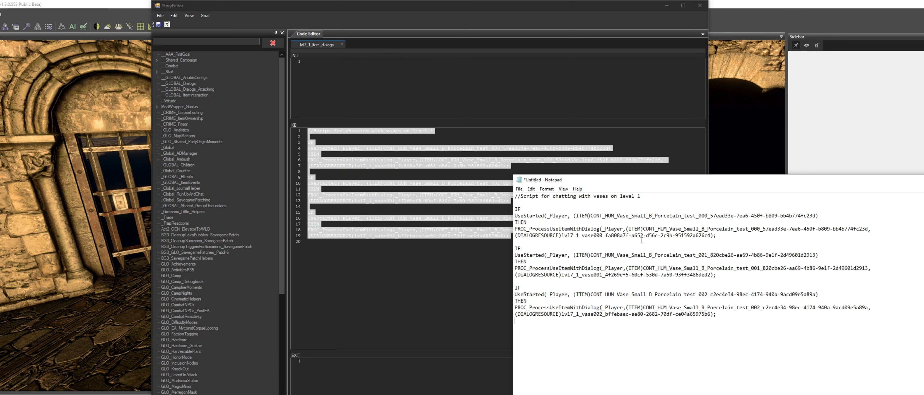
Change the comment to level 2 and delete the GUIDs from the vase 000 rule's item and dialog references
click(645, 194)
key(BackSpace)
text(2)
drag(816, 216, 707, 217)
key(Delete)
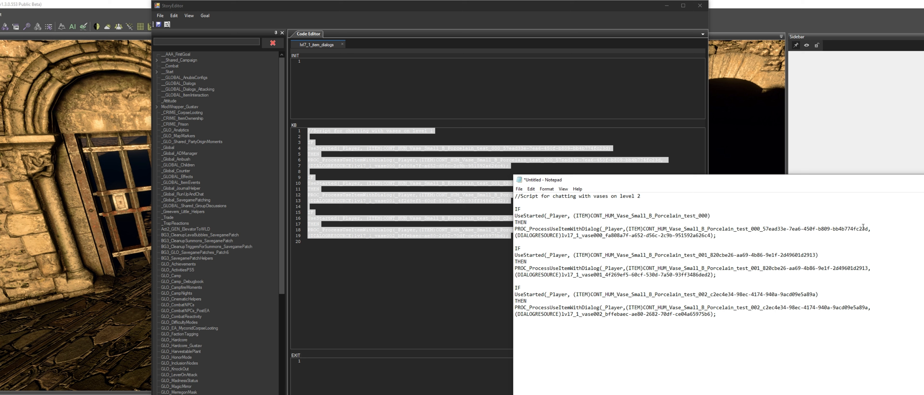
drag(868, 230, 602, 236)
key(Delete)
Delete the GUIDs from the item and dialog references in the vase 001 and vase 002 rules
key(Delete)
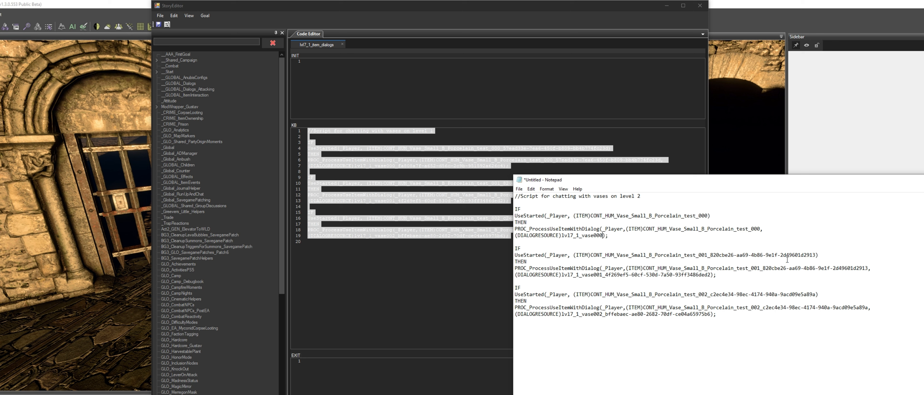
drag(814, 255, 709, 255)
key(Delete)
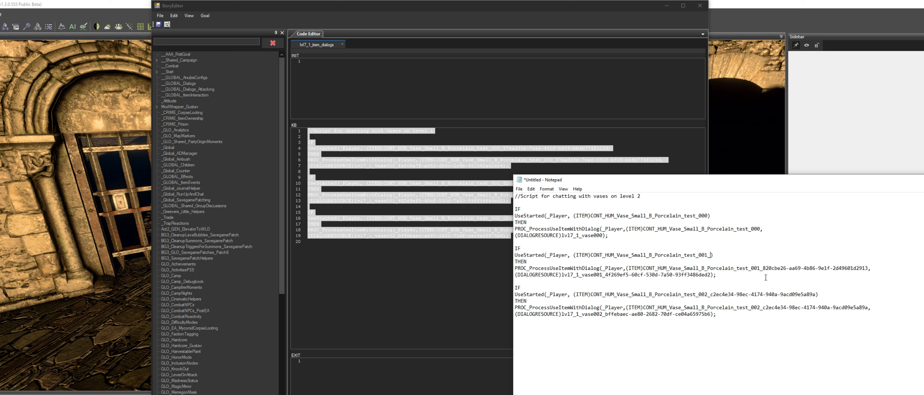
drag(869, 268, 605, 276)
key(Delete)
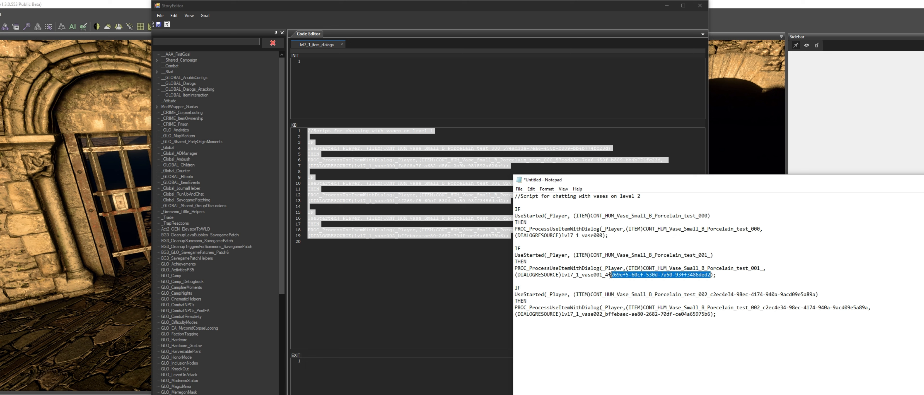
key(Delete)
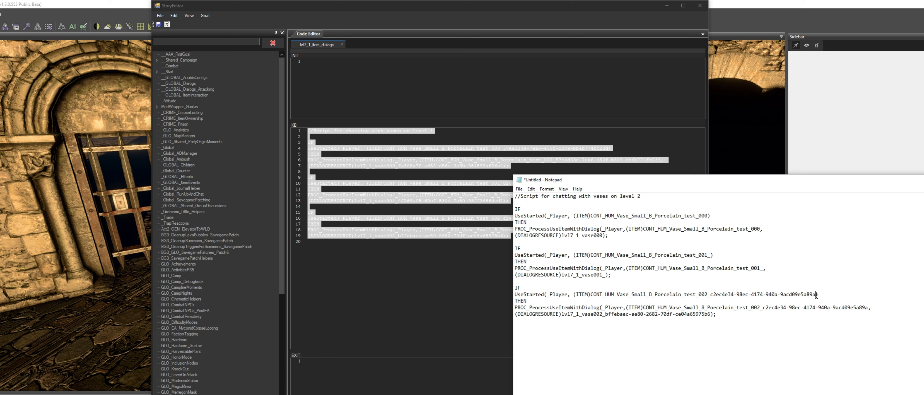
drag(817, 295, 710, 297)
key(Delete)
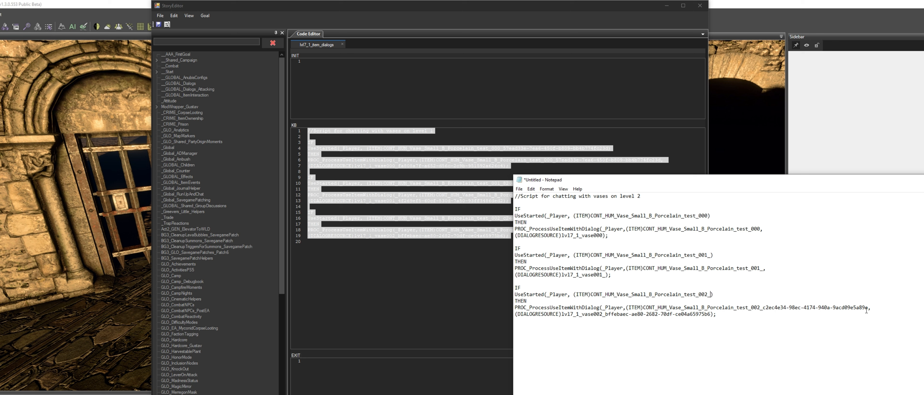
drag(868, 307, 582, 315)
key(Delete)
key(Delete)
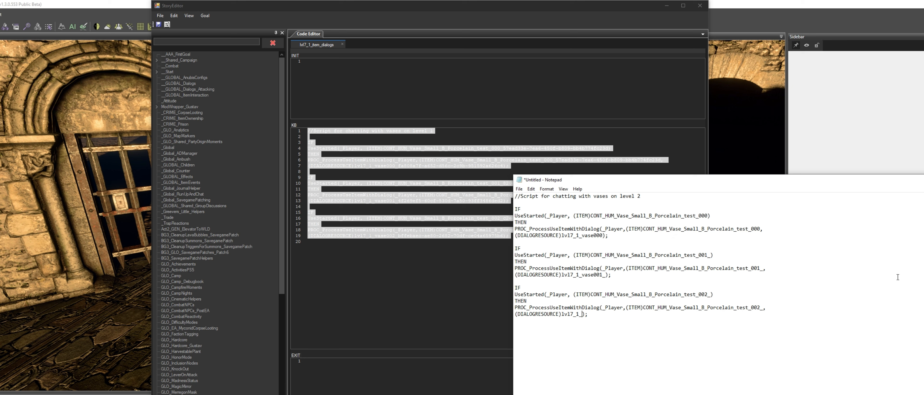
Change the dialog resource names from lvl7_1 to lvl7_2 in the rules and return to the Story Editor
click(576, 236)
key(Delete)
text(2)
click(578, 276)
key(Delete)
text(2)
click(579, 314)
key(alt+Tab)
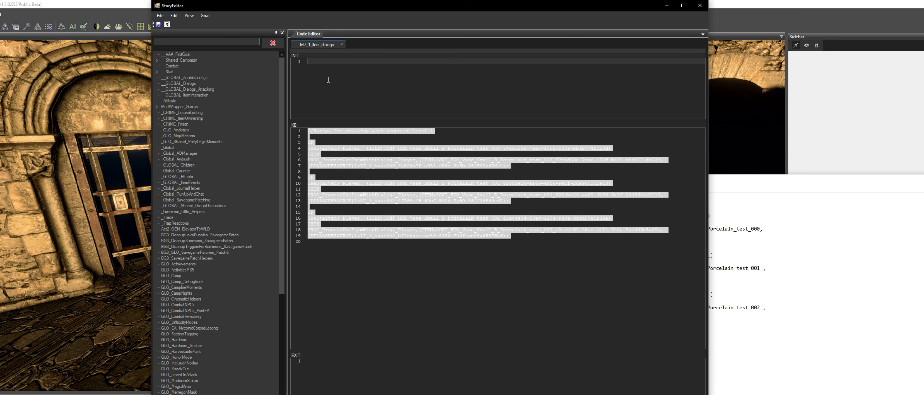
Create a new script named lvl7_2_item_dialogs in the lvl7 mod
click(160, 15)
click(171, 23)
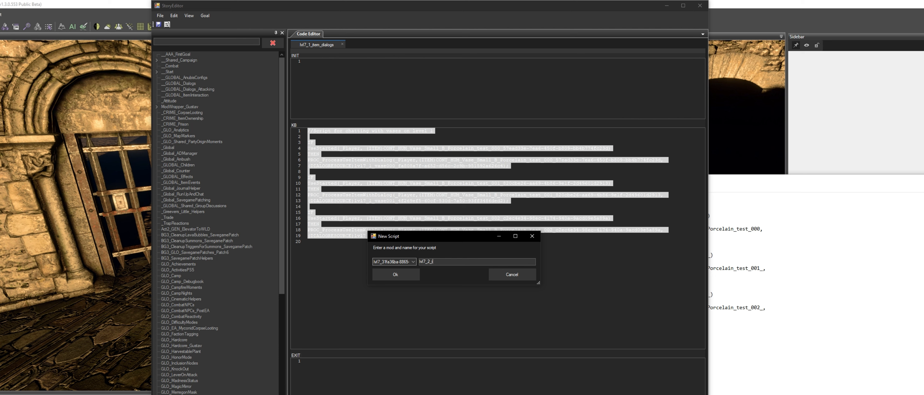
text(tem_dialogs)
click(397, 276)
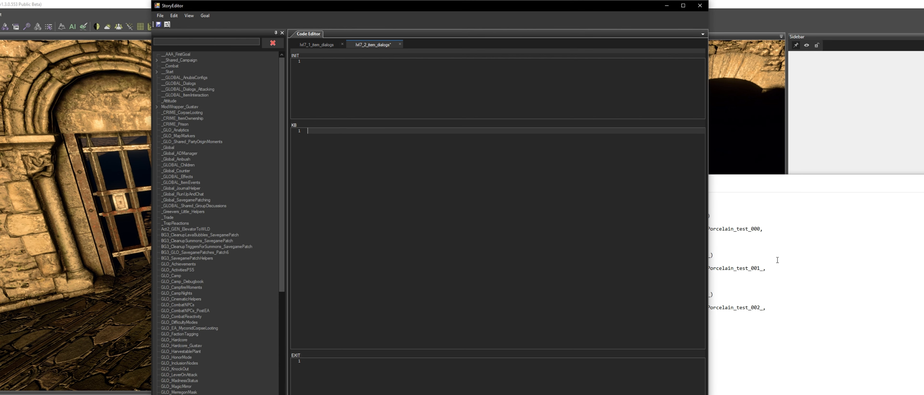
Copy the edited script from Notepad and paste it into the new script's KB section
click(777, 260)
key(ctrl+a)
key(ctrl+c)
click(388, 181)
key(ctrl+v)
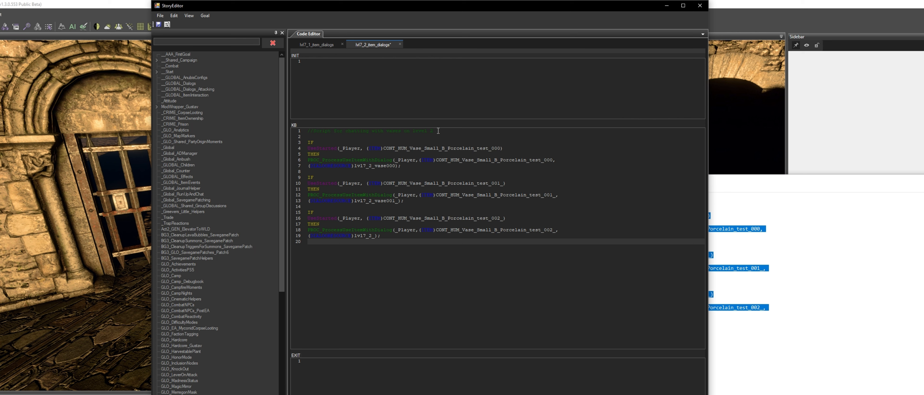
Paste the test_000 vase's GUID after its name in the first UseStarted condition
click(502, 149)
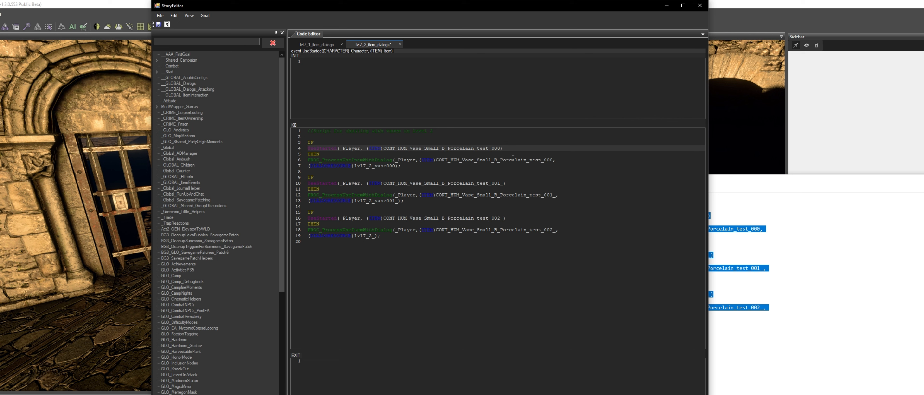
text(_23ce2fb5-f5c6-4432-b88a-c456f70751ce)
click(507, 160)
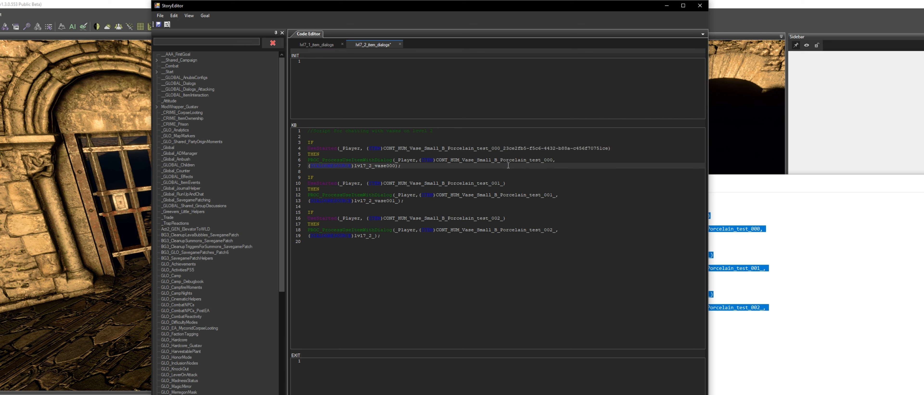
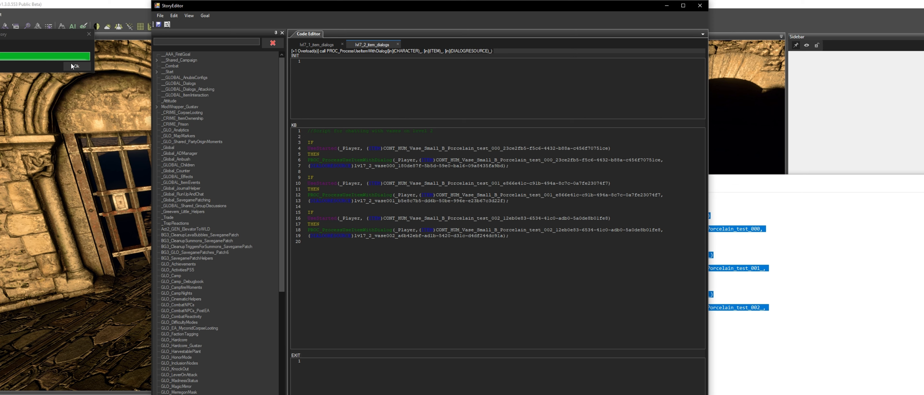
Test the copied level in game by using a vase to open its lvl7_2 dialog and continue through it
click(75, 67)
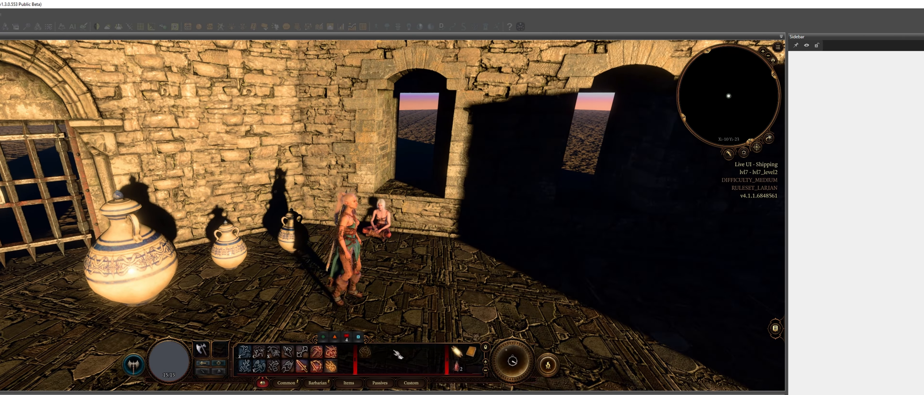
click(289, 236)
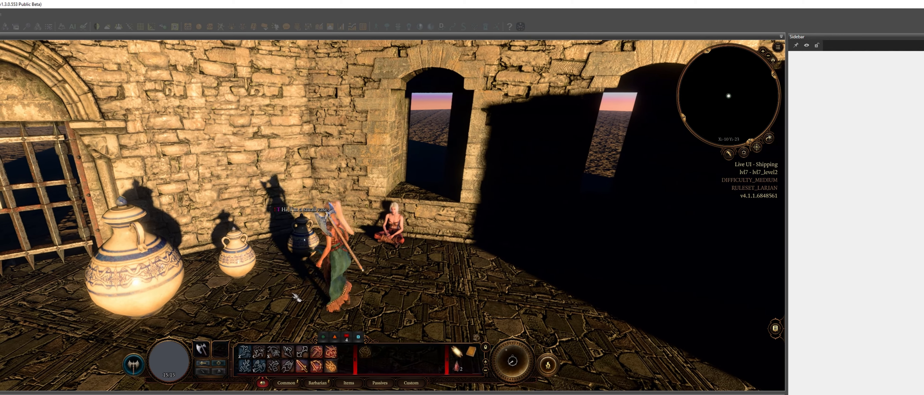
click(172, 257)
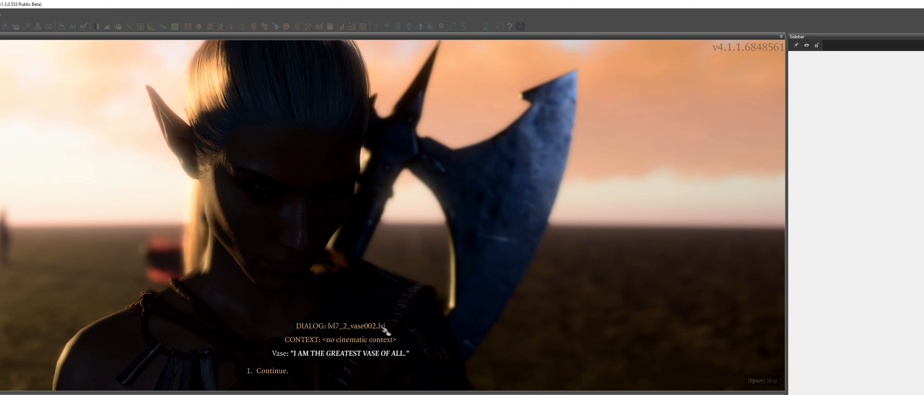
click(288, 374)
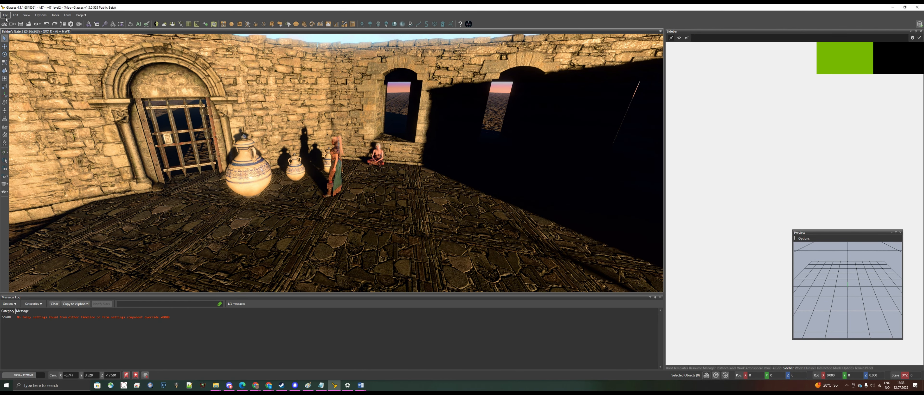
Load the original lvl7 level from the level browser
click(5, 15)
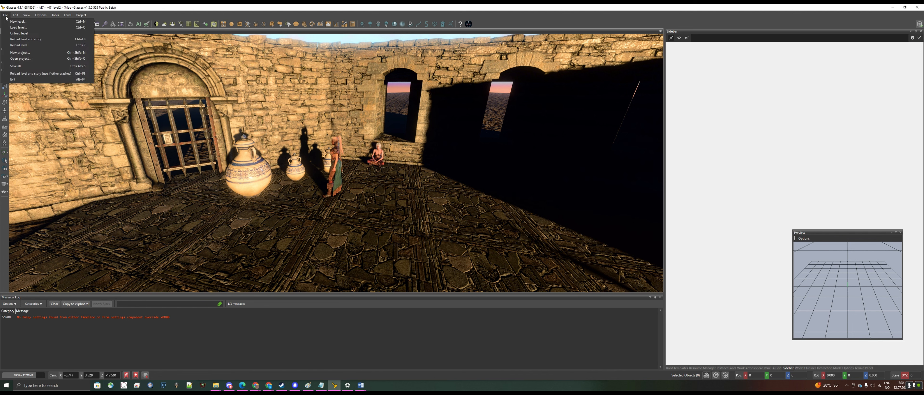
click(16, 28)
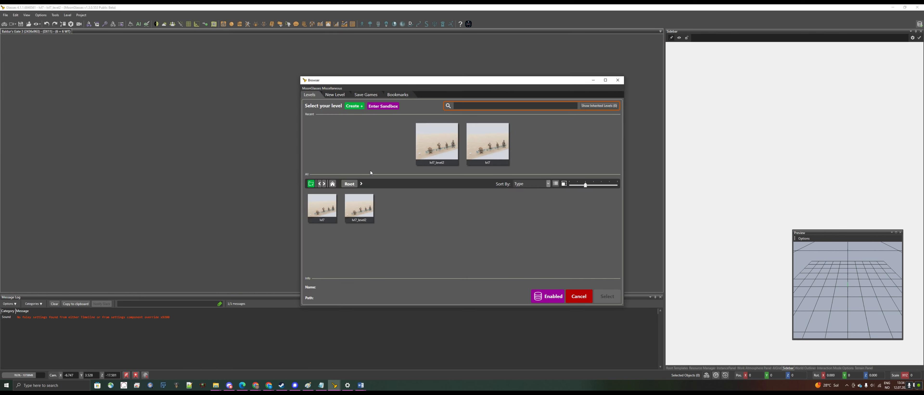
click(490, 142)
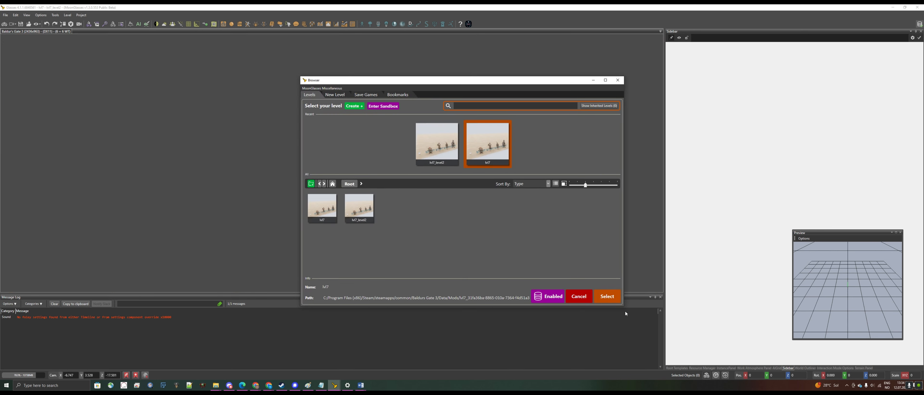
click(609, 300)
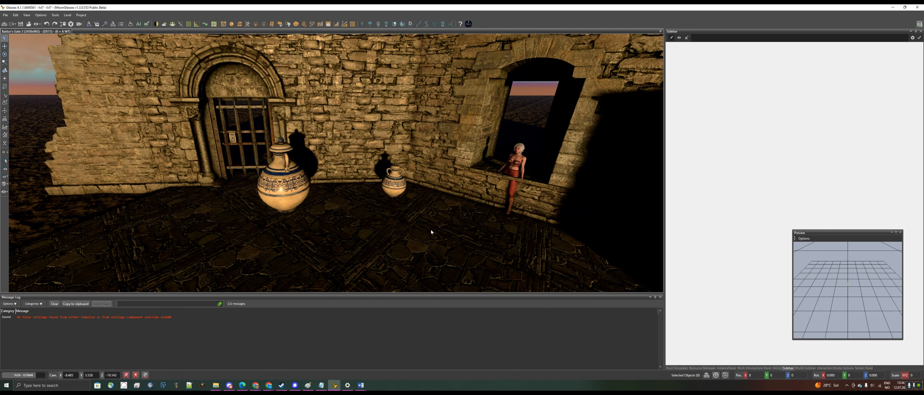
Enter game mode and walk the character over to the iron gate and vases
click(412, 230)
scroll(411, 228, down, 5)
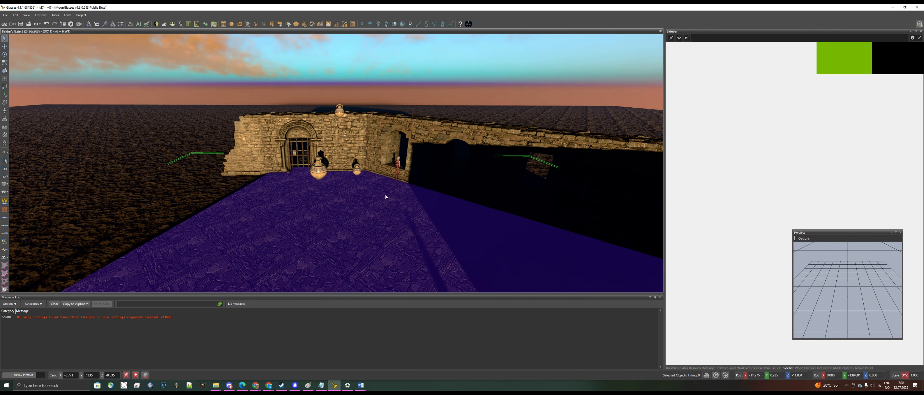
click(3, 24)
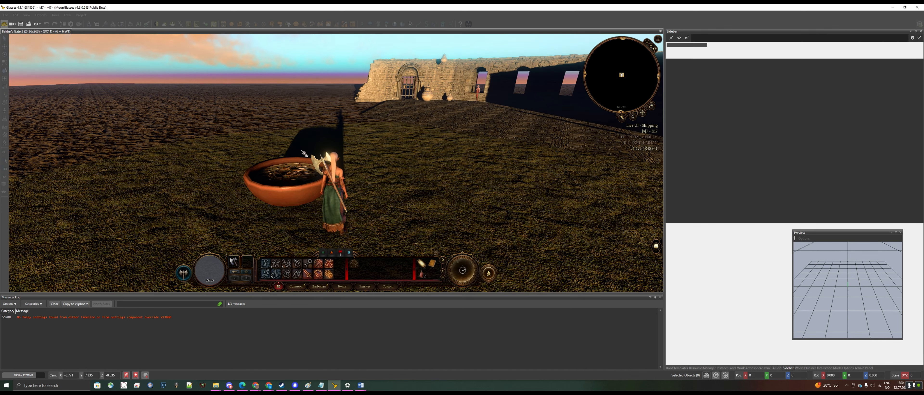
key(w)
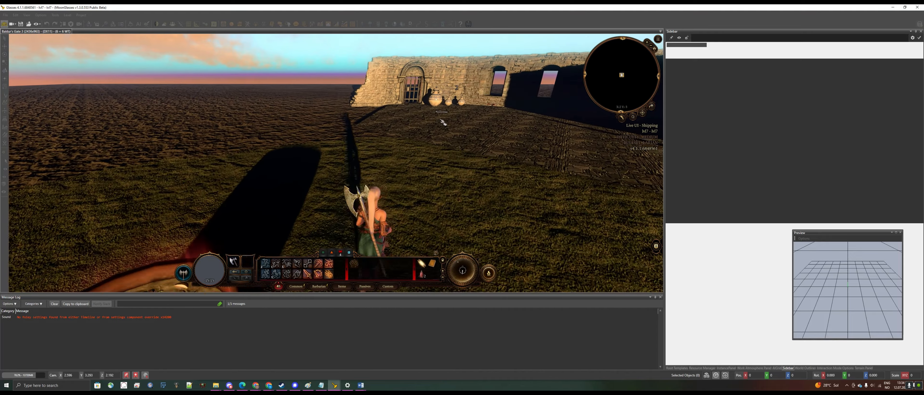
key(w)
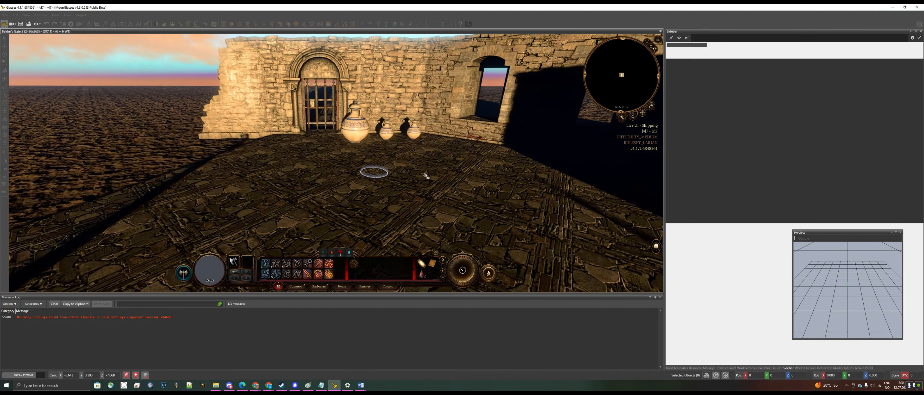
click(381, 211)
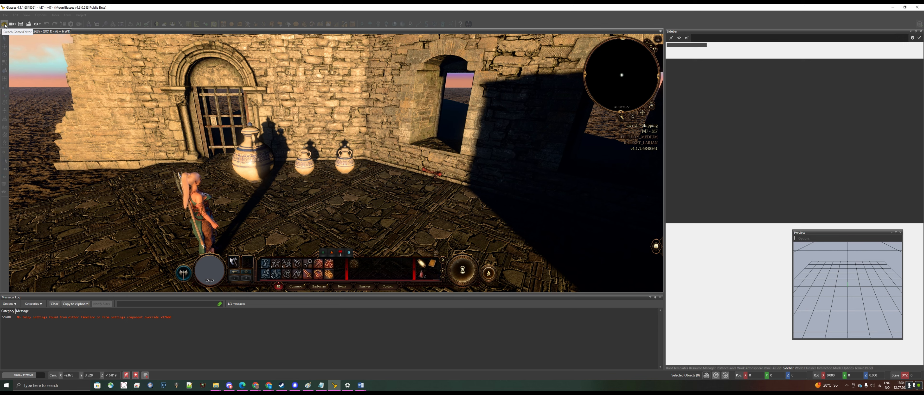
Select the iron gate and replace its Secretdoor use action with a Story_Use action
mouse_move(229, 127)
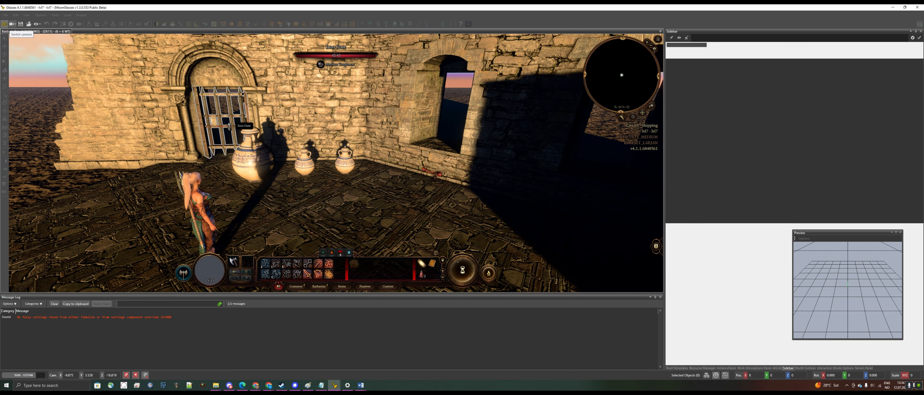
click(229, 126)
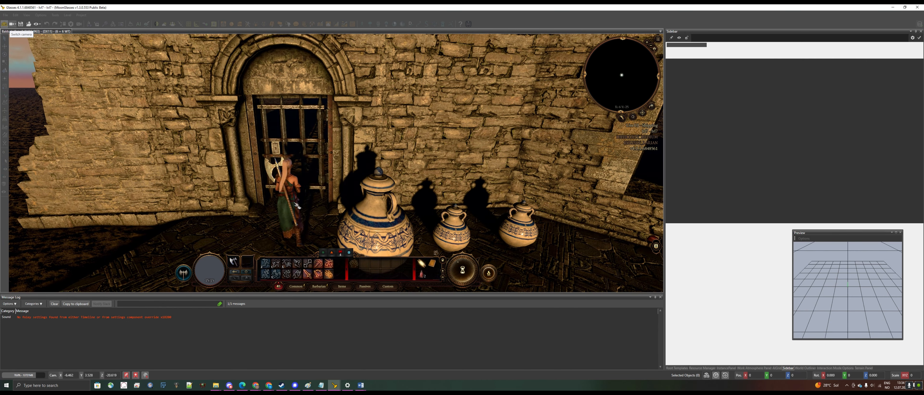
click(327, 155)
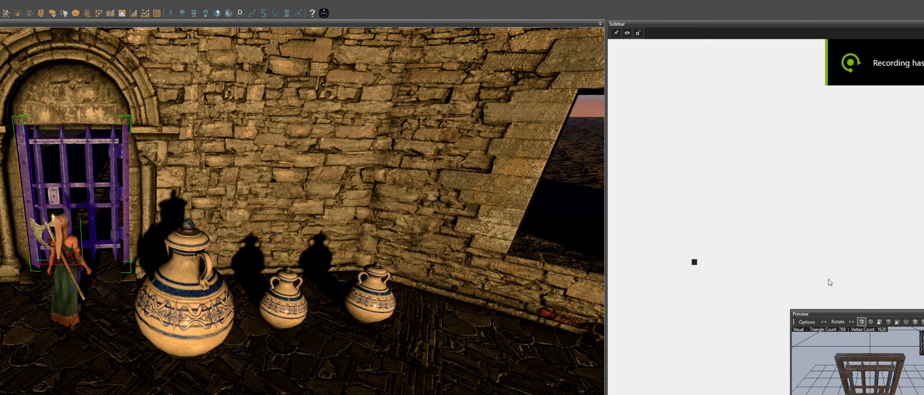
drag(819, 316, 520, 271)
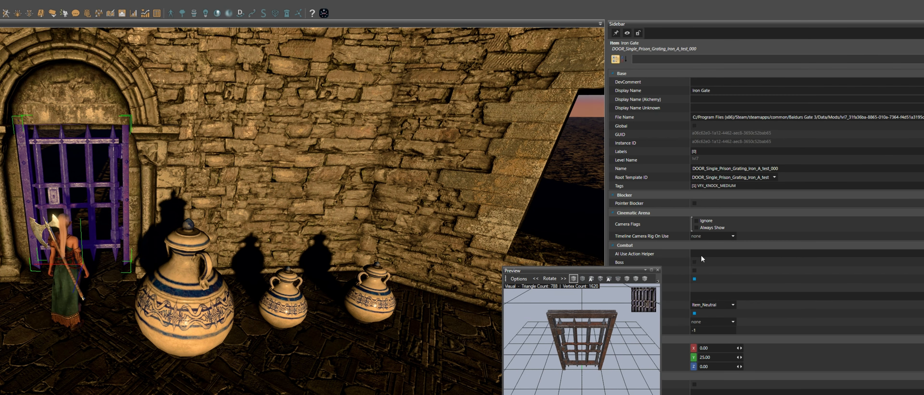
scroll(792, 230, down, 20)
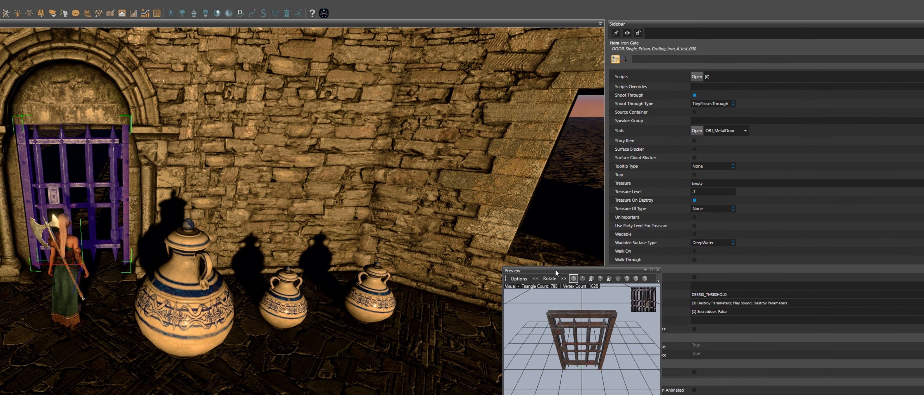
drag(555, 270, 469, 339)
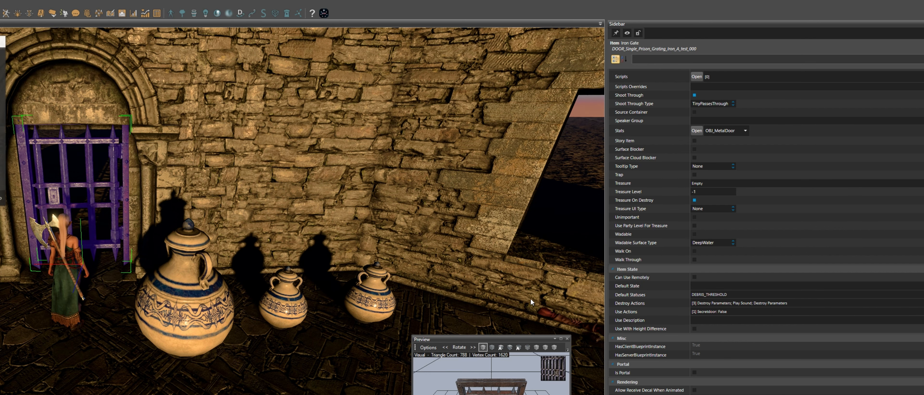
drag(0, 41, 499, 258)
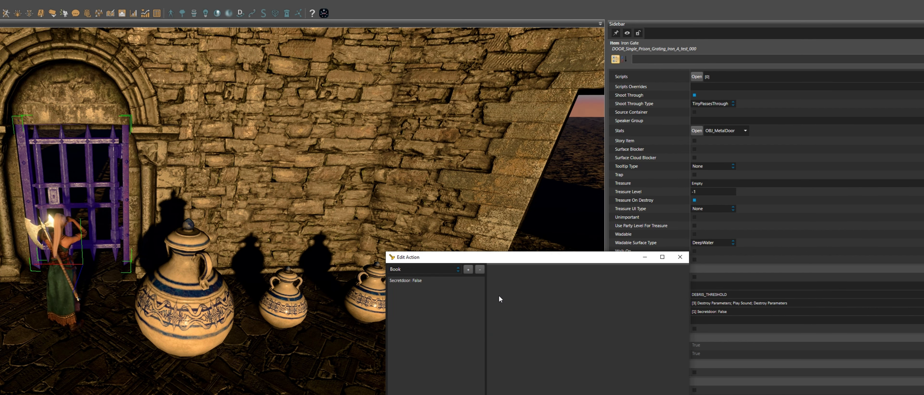
click(438, 267)
scroll(427, 366, down, 4)
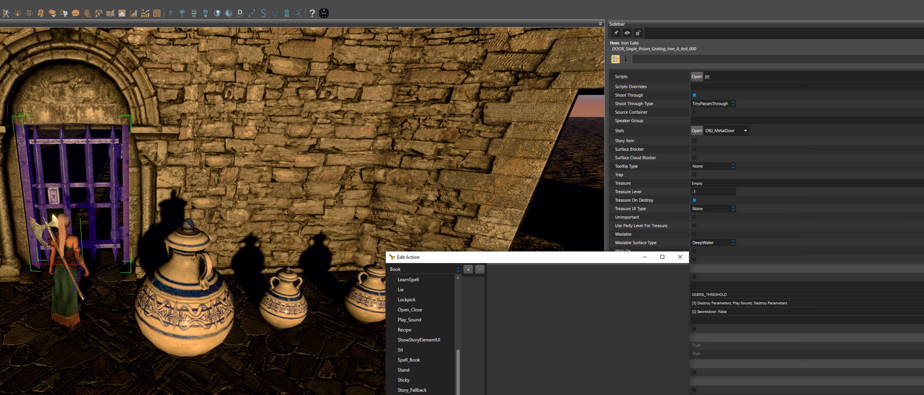
click(413, 391)
click(468, 269)
click(423, 281)
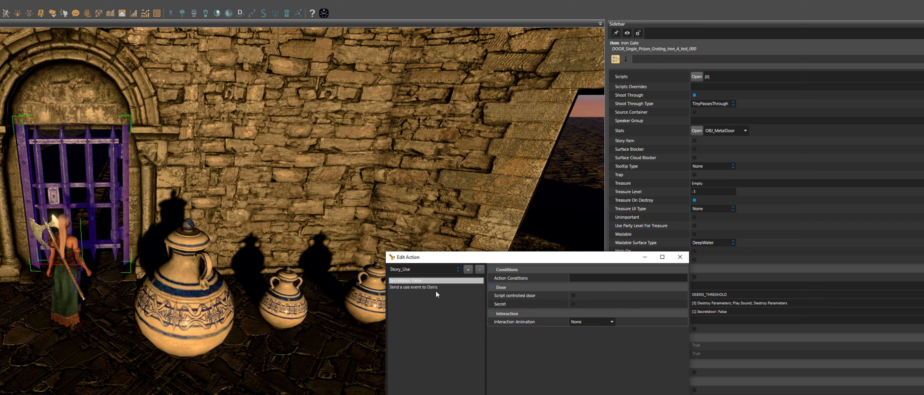
click(480, 270)
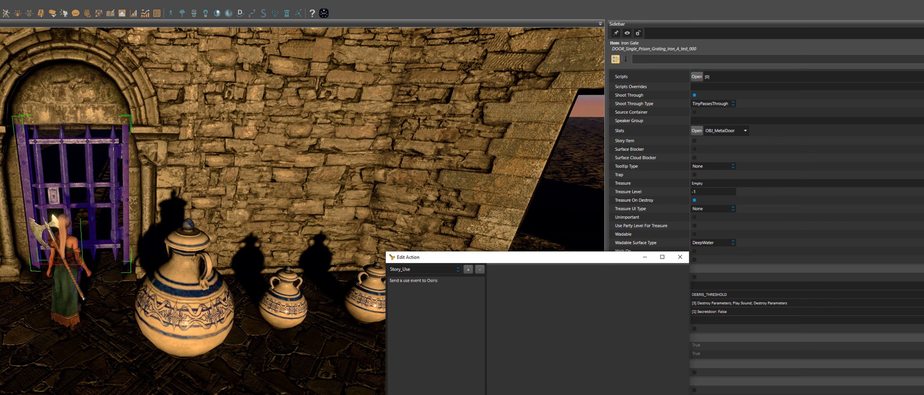
click(613, 394)
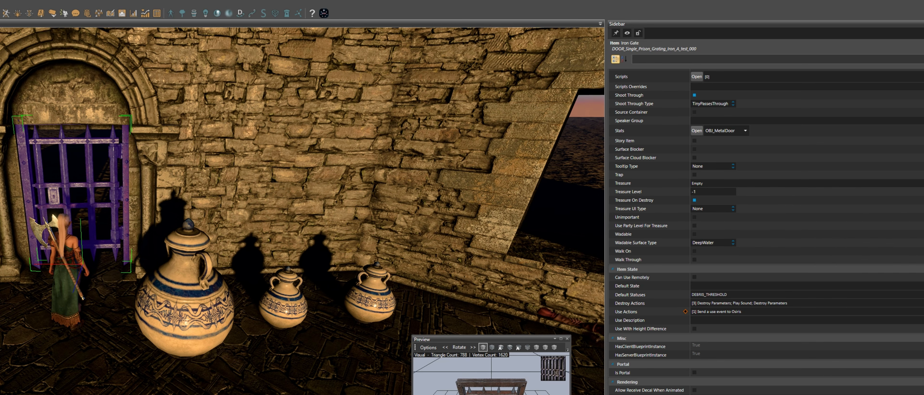
Test using the iron gate in game mode and return to the editor
click(308, 288)
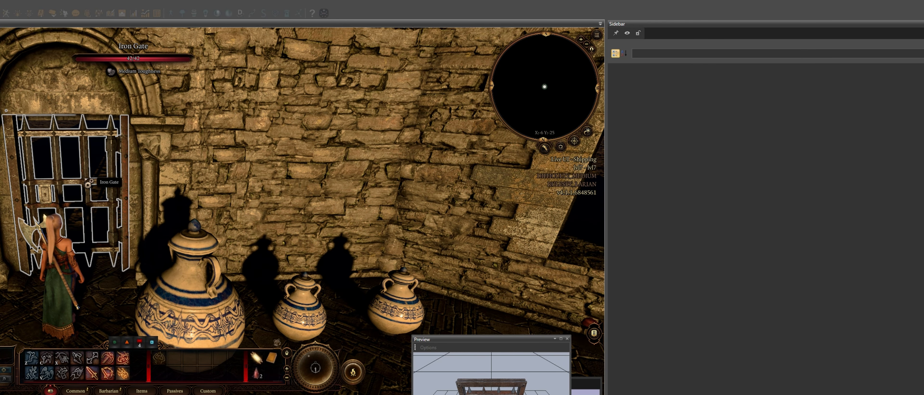
click(77, 158)
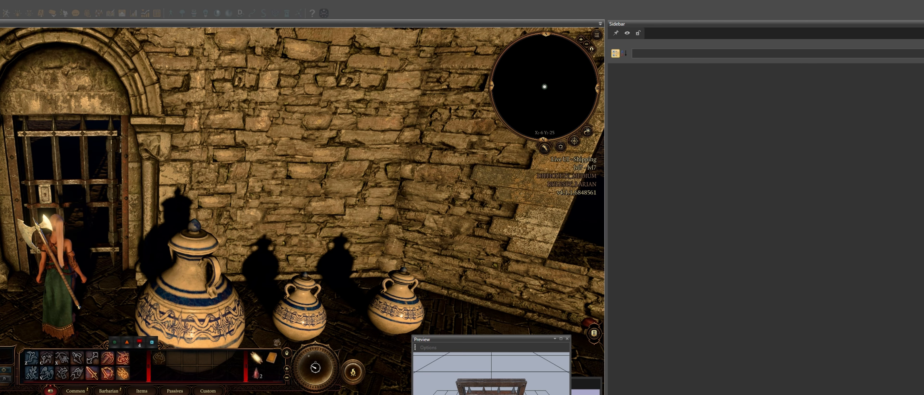
key(ctrl+g)
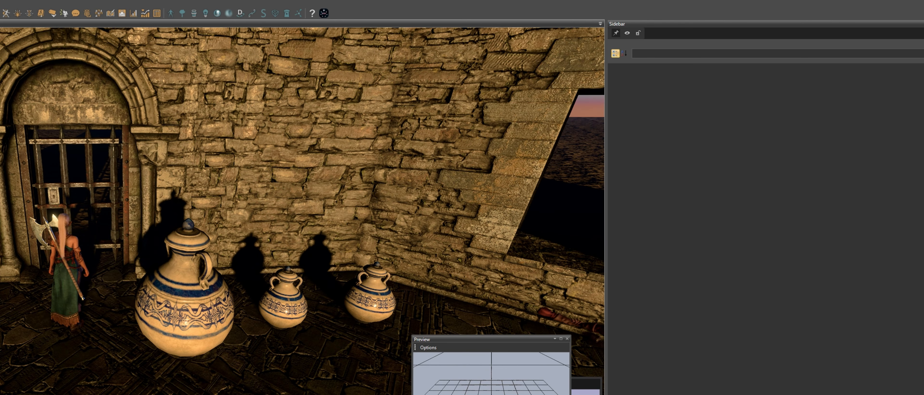
Select the iron gate and copy its GUID value to the clipboard
click(69, 161)
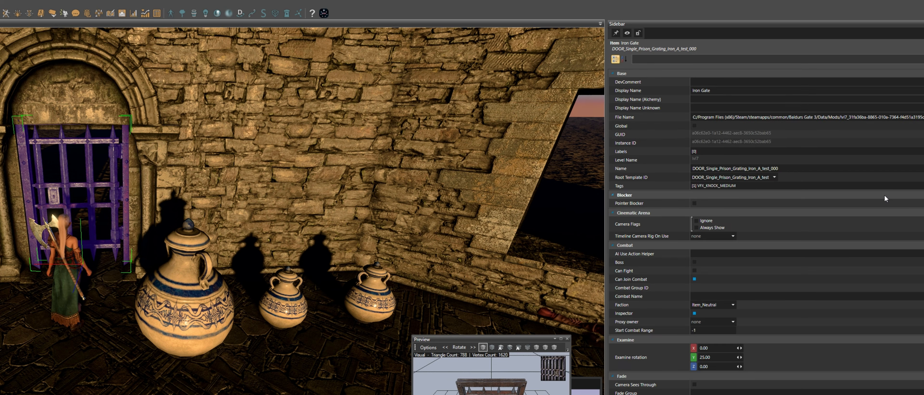
click(734, 119)
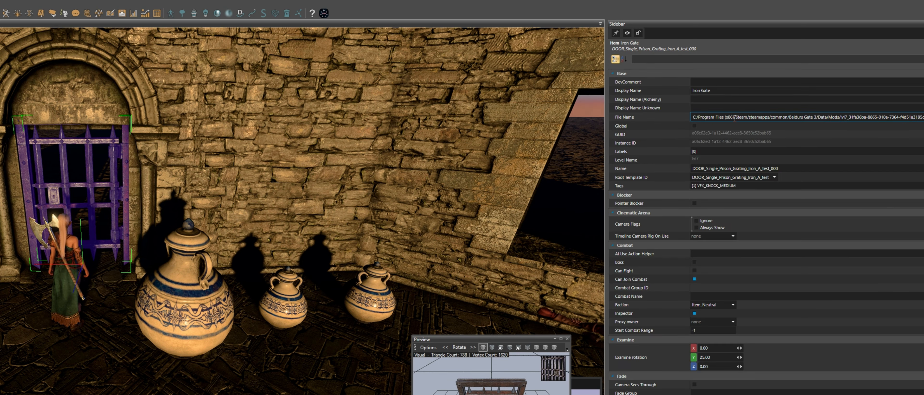
right_click(731, 135)
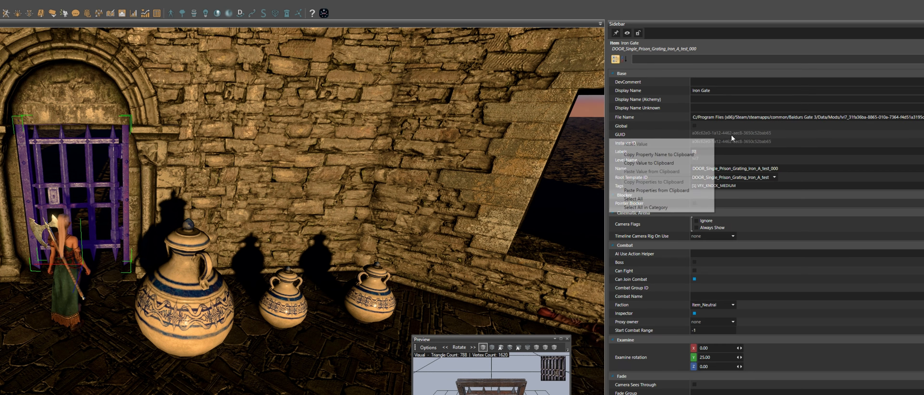
click(677, 164)
Replace DoorName_GUID in the Notepad script template with the iron gate's copied GUID
key(alt+Tab)
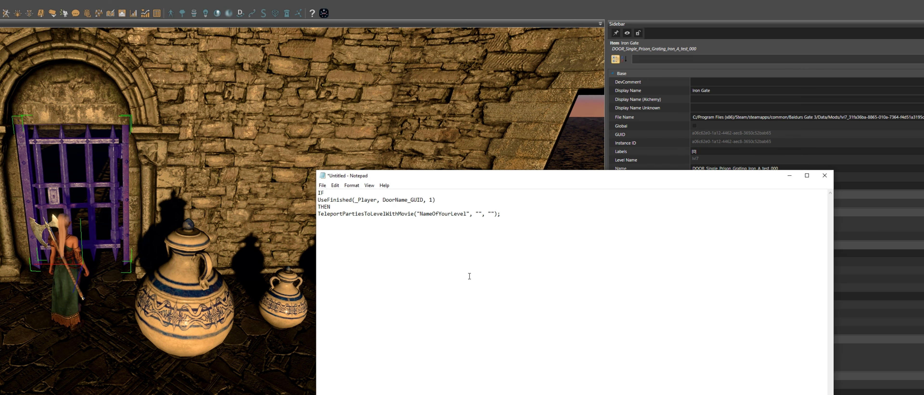
key(Return)
key(Return)
key(Up)
key(Up)
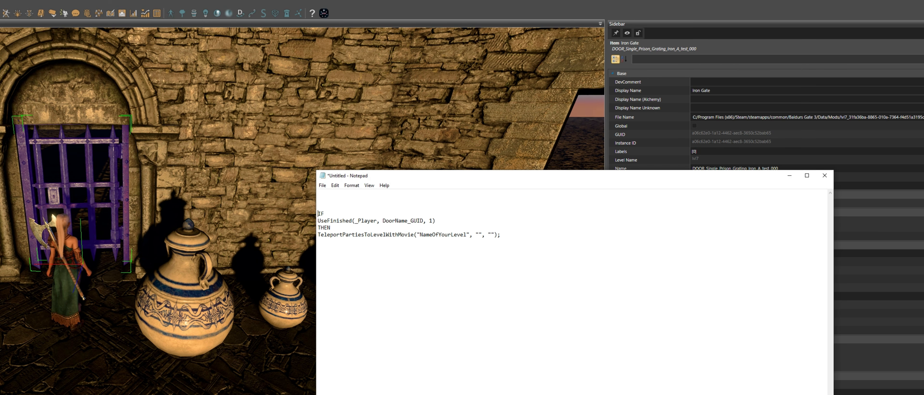
key(ctrl+v)
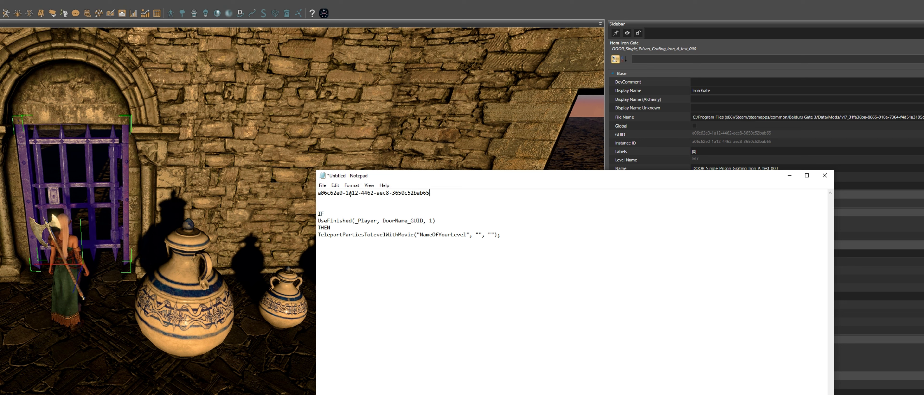
drag(432, 194, 278, 190)
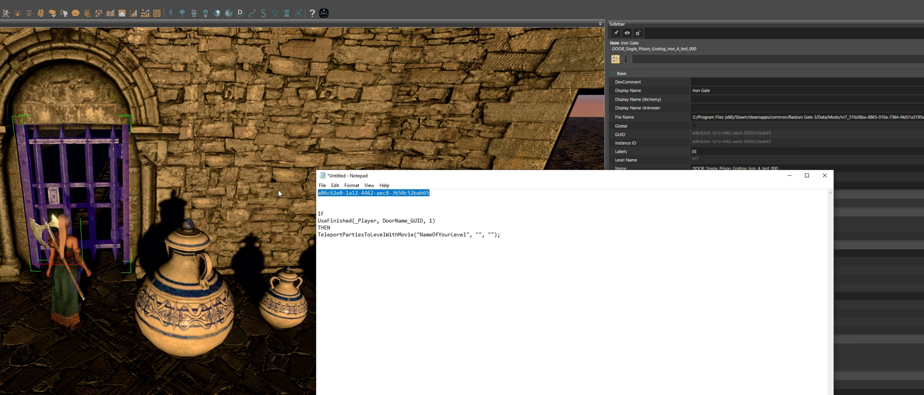
key(ctrl+x)
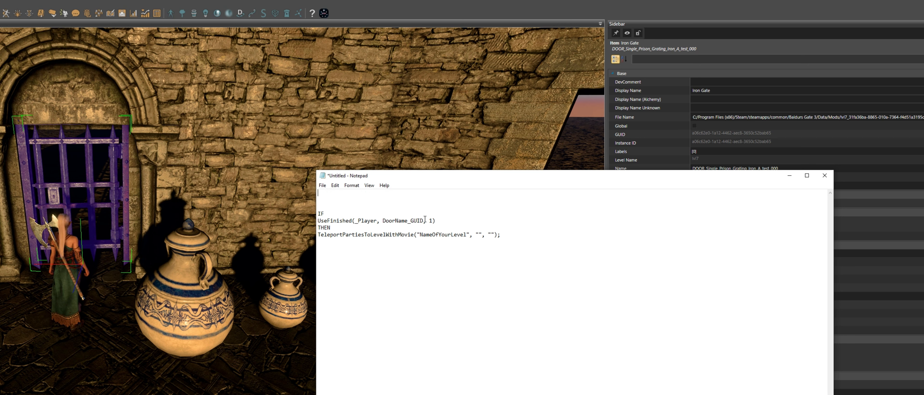
drag(424, 219, 385, 222)
key(ctrl+v)
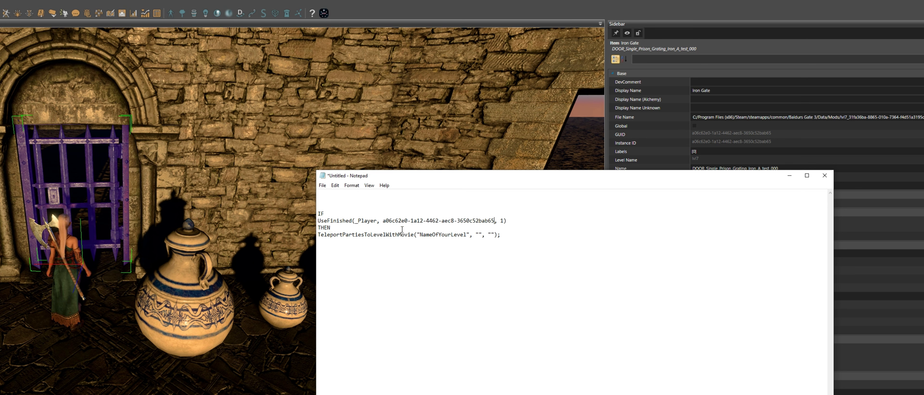
key(ctrl+z)
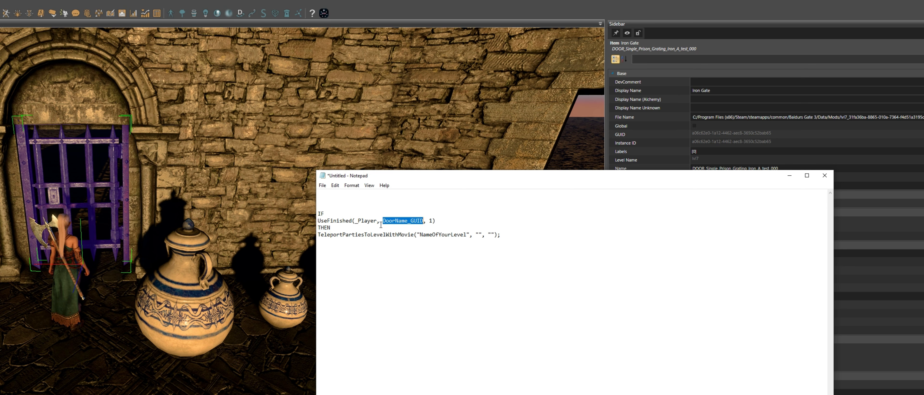
click(378, 203)
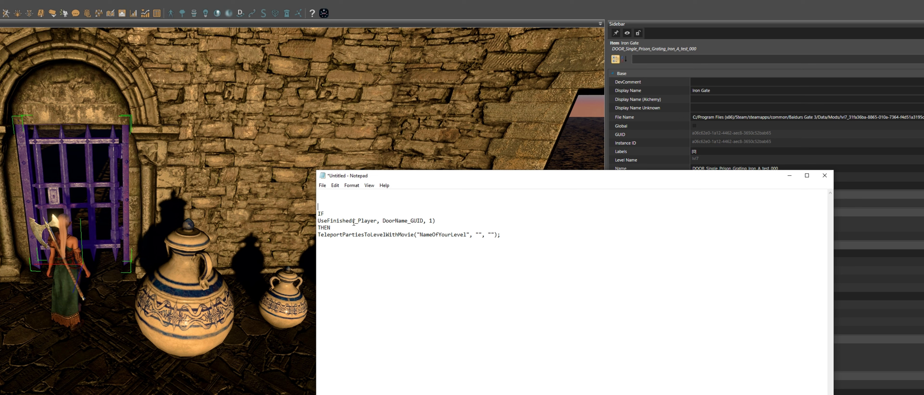
drag(353, 222, 328, 222)
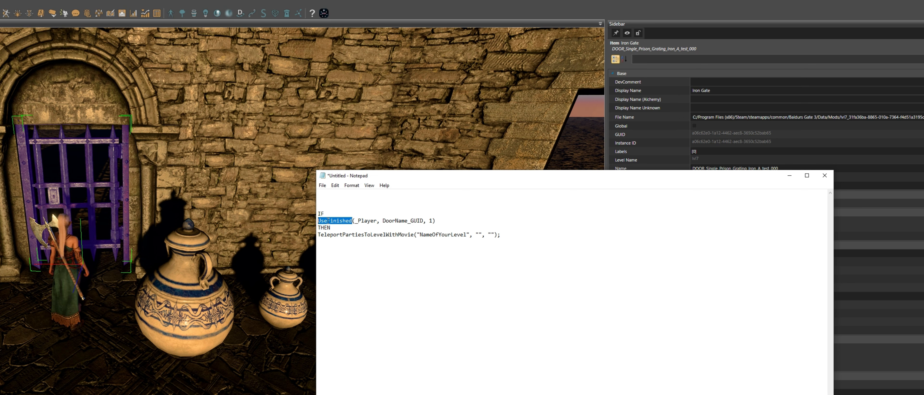
click(369, 221)
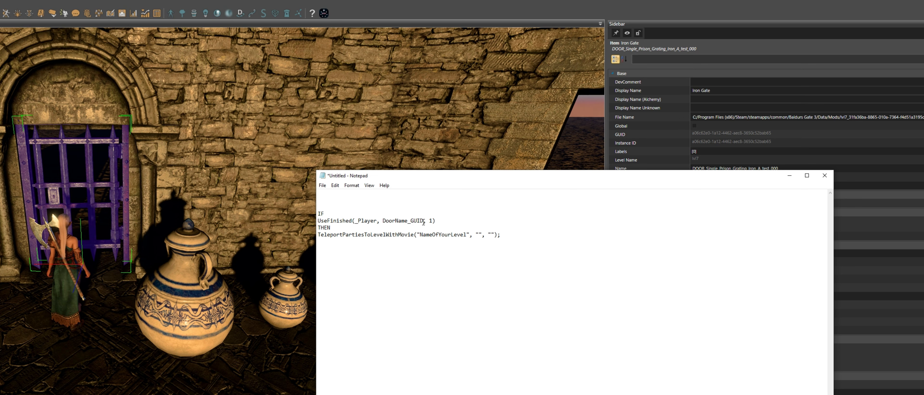
drag(424, 222, 383, 221)
key(ctrl+v)
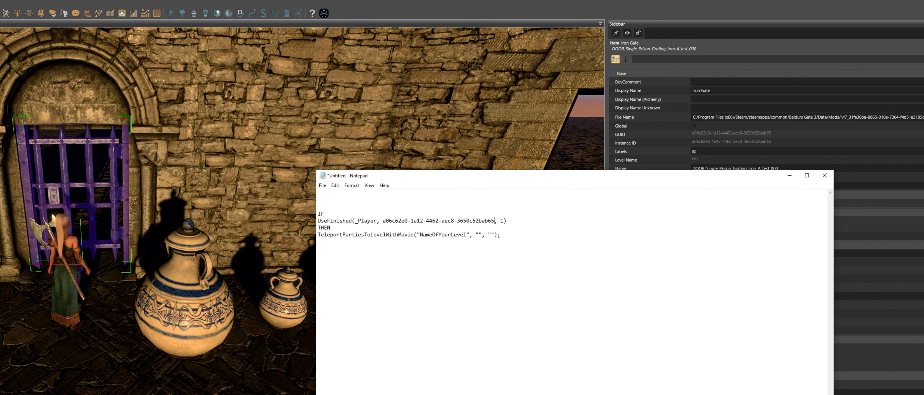
Check the target level's name in the level browser and set the teleport level in the script to lvl7_level2
key(alt+Tab)
key(ctrl+o)
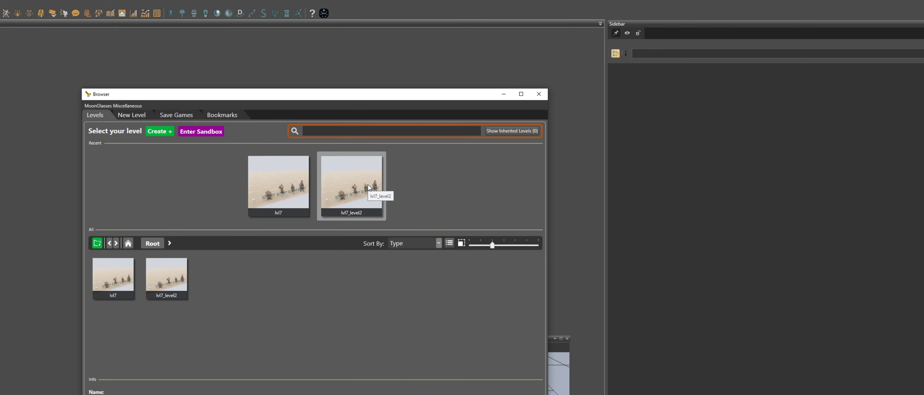
double_click(368, 187)
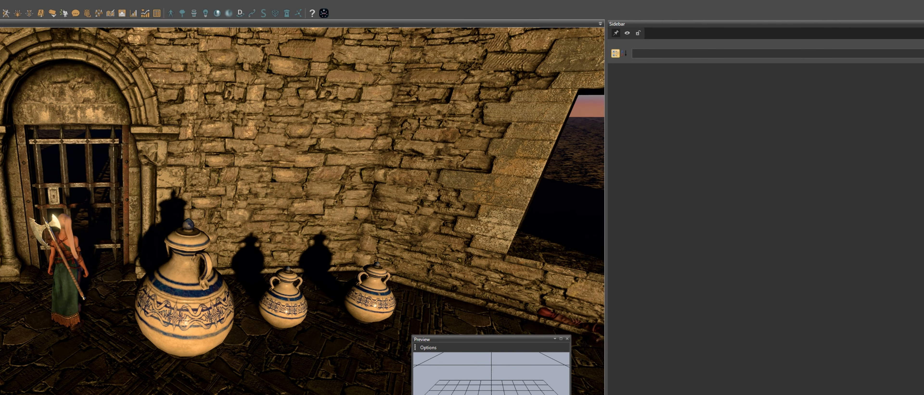
key(alt+Tab)
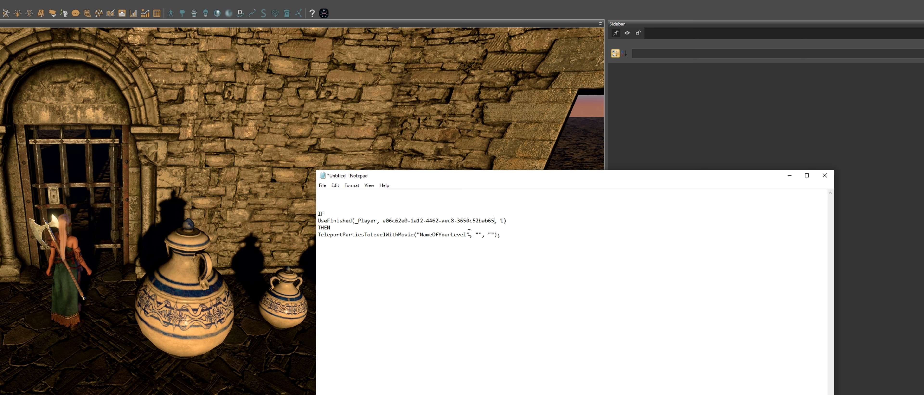
drag(467, 235, 419, 235)
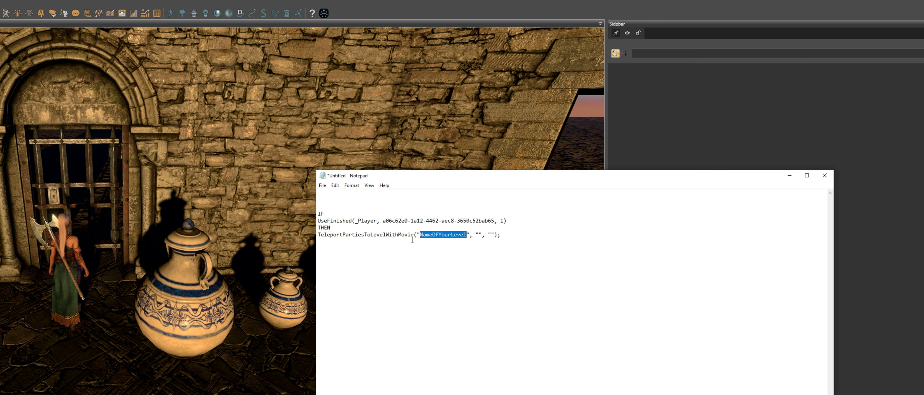
text(lvl7_)
text(level2)
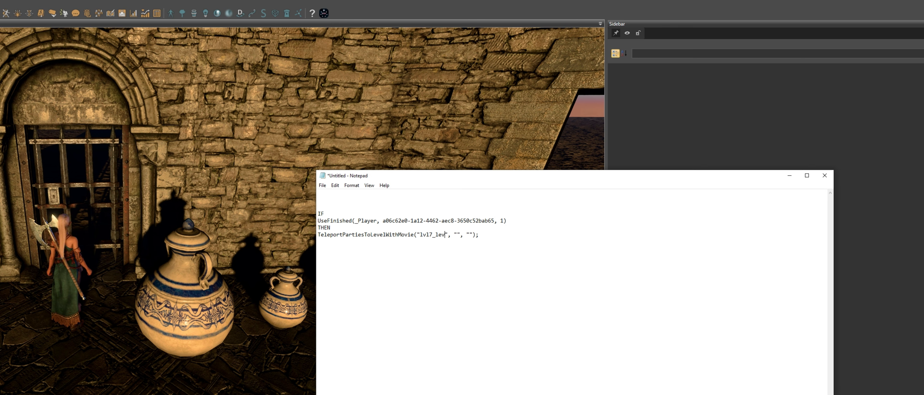
Copy the whole script and create a new story script named lvl7_teleporter
drag(485, 282, 318, 212)
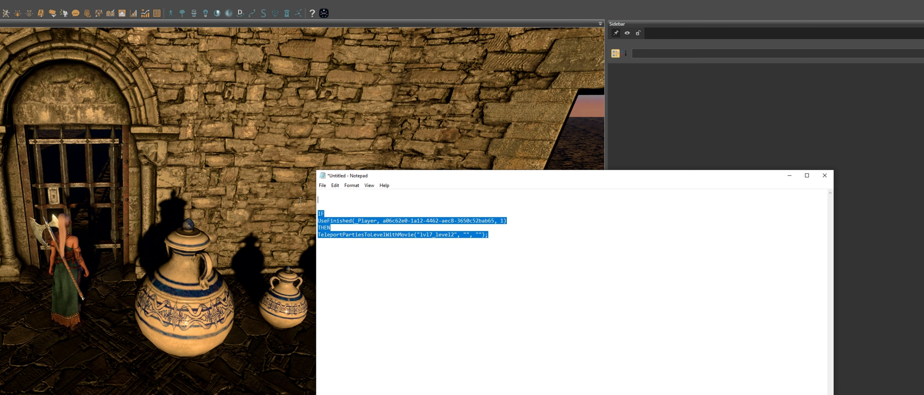
click(80, 5)
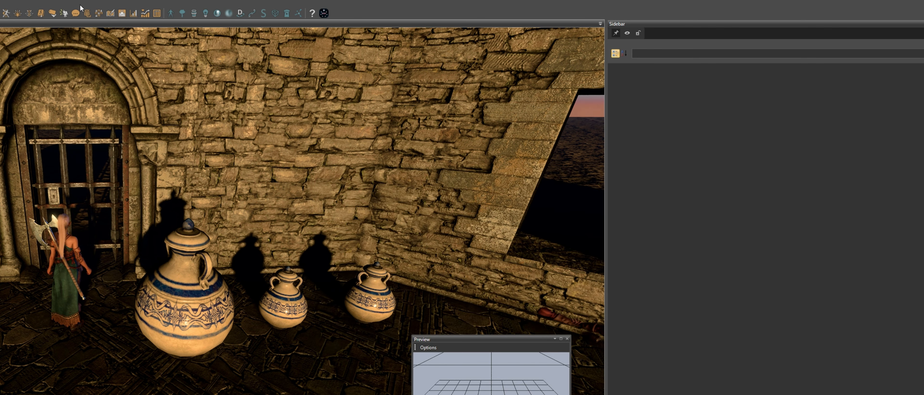
click(51, 14)
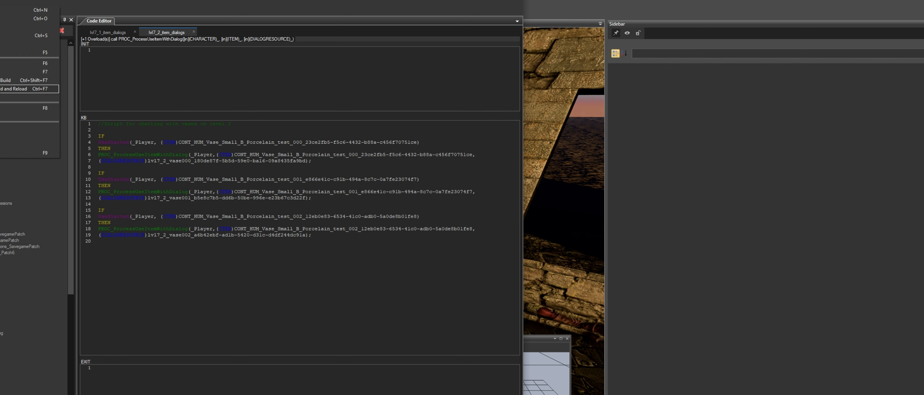
click(182, 19)
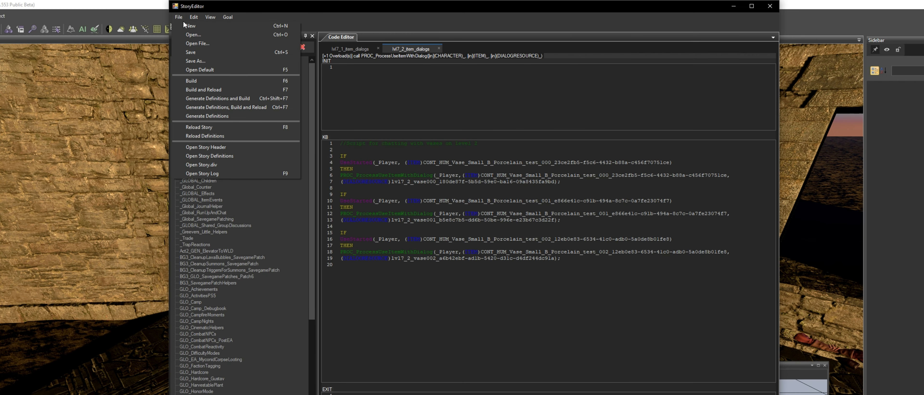
click(195, 26)
drag(79, 91, 581, 269)
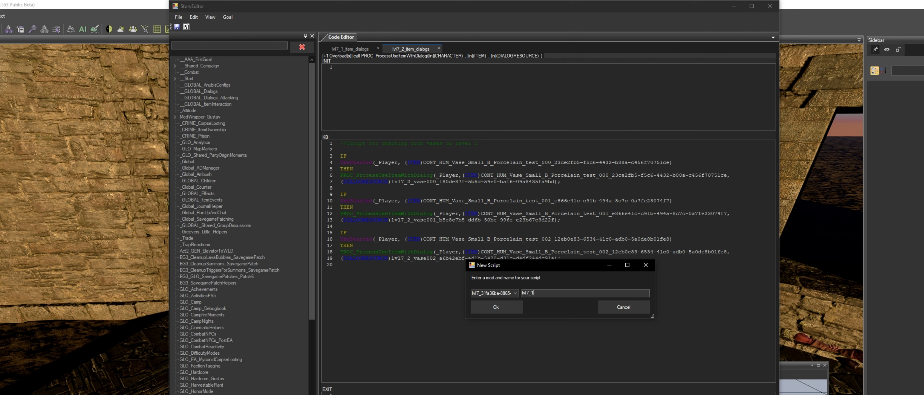
text(leporter)
click(502, 309)
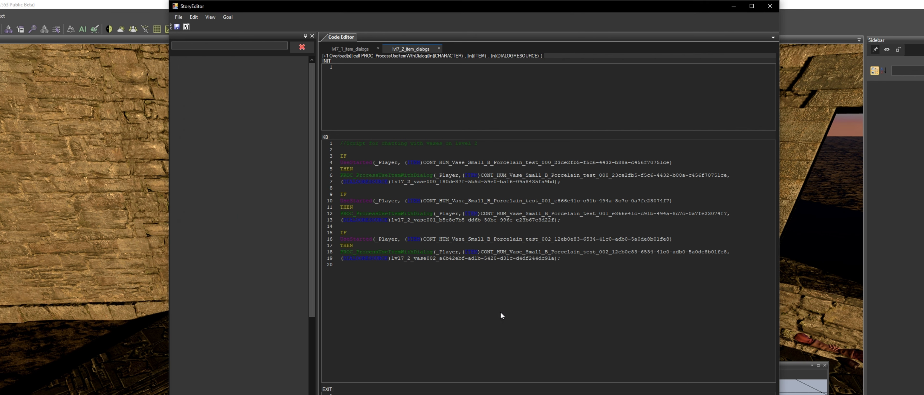
Paste the teleport script into the new script's KB section and add a comment line above it
key(ctrl+v)
click(343, 143)
key(Return)
key(Return)
click(343, 143)
text(/)
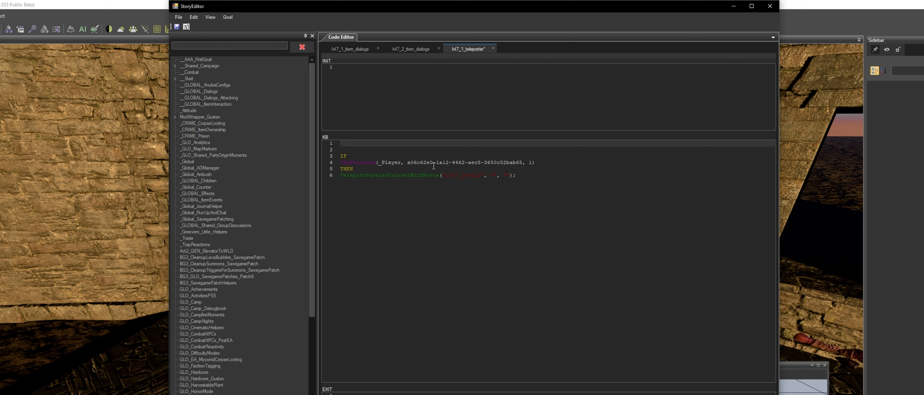
text(/This is the then)
Insert the gate's item name before its GUID in the UseFinished condition and save the script
click(434, 164)
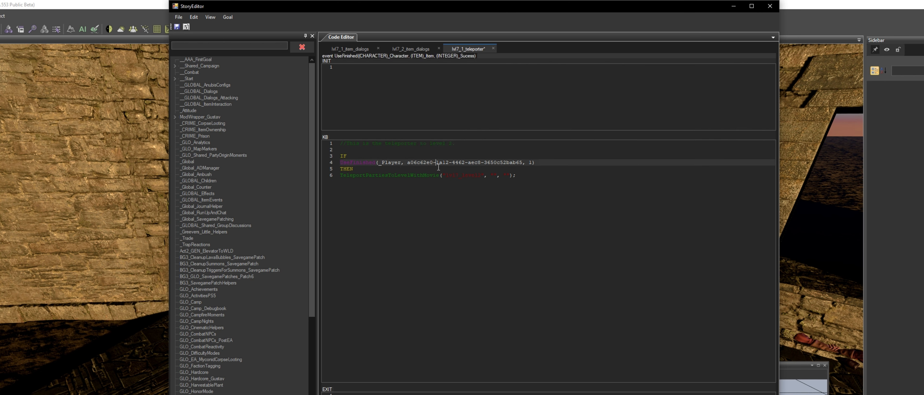
key(ctrl+v)
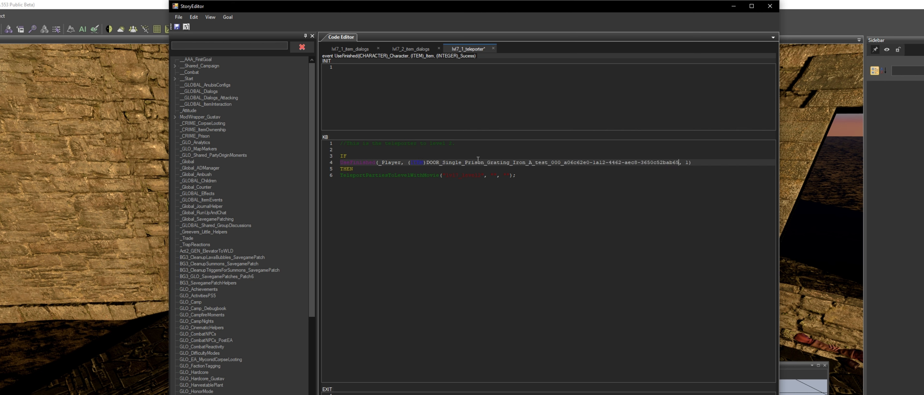
drag(446, 177, 480, 178)
click(474, 191)
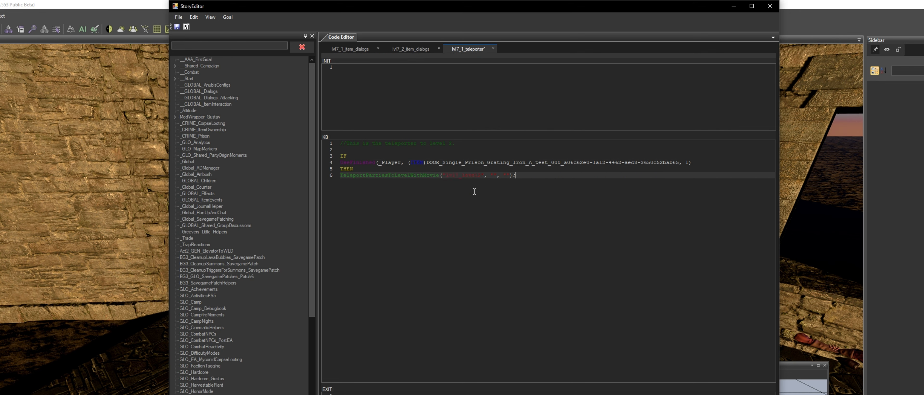
key(ctrl+s)
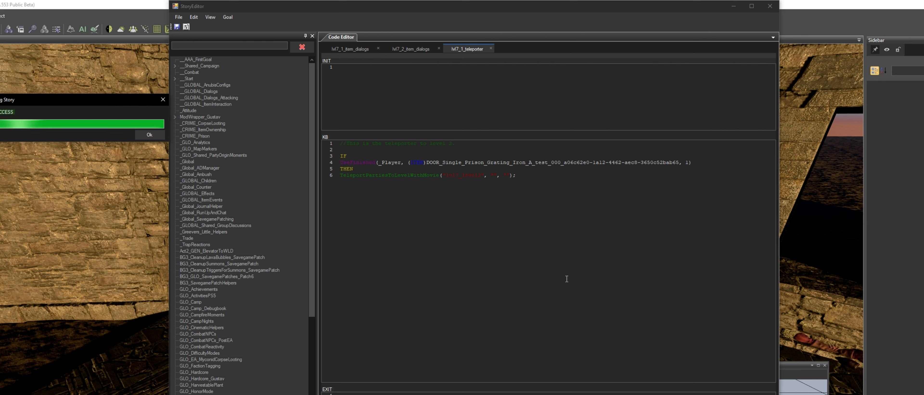
click(149, 135)
Generate definitions, build and reload the story
click(179, 17)
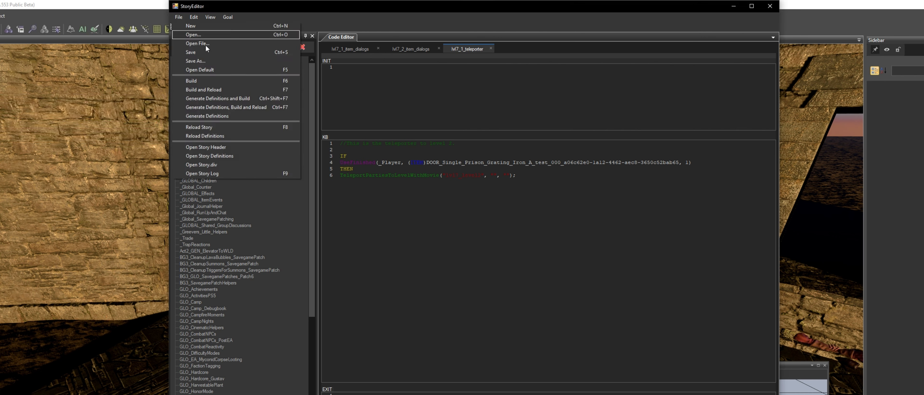
click(251, 101)
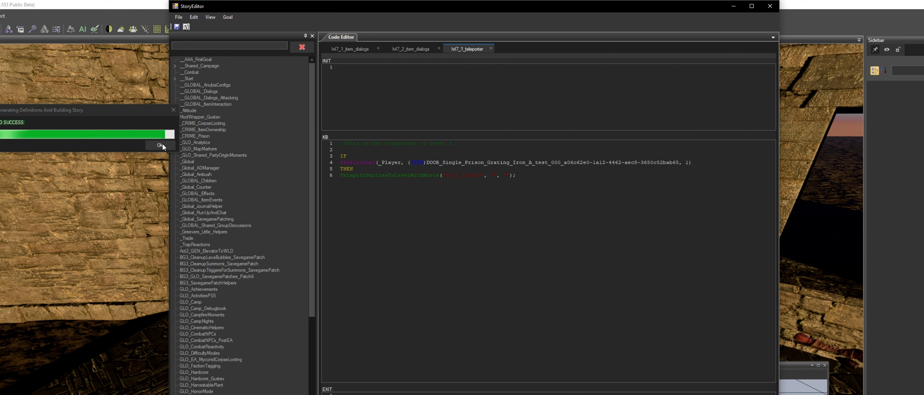
click(158, 143)
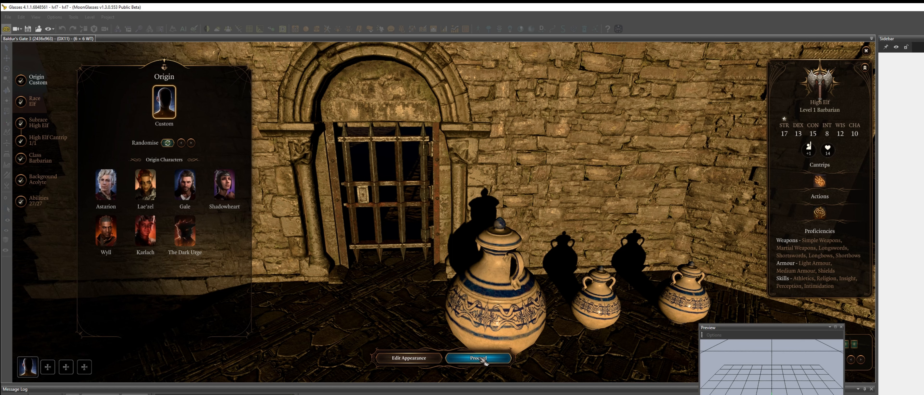
Start game mode and use the iron gate to test the teleport to the other level
click(480, 359)
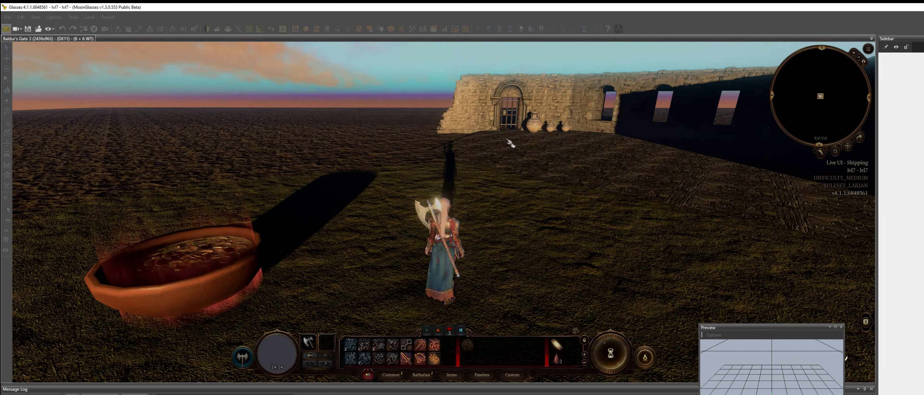
click(506, 140)
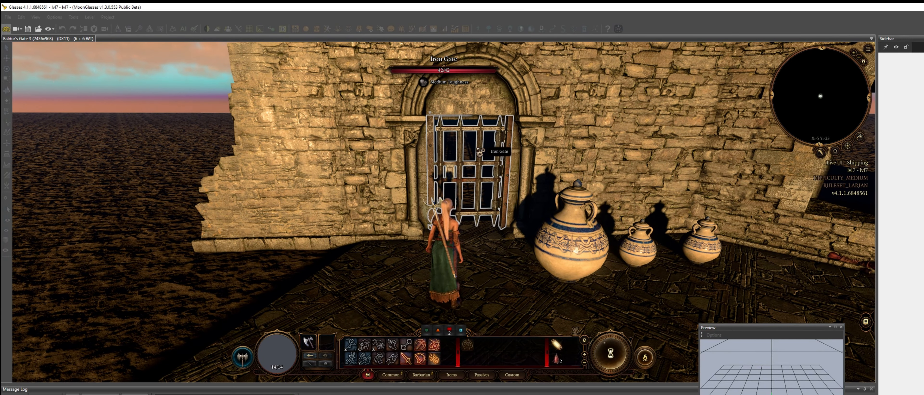
click(478, 149)
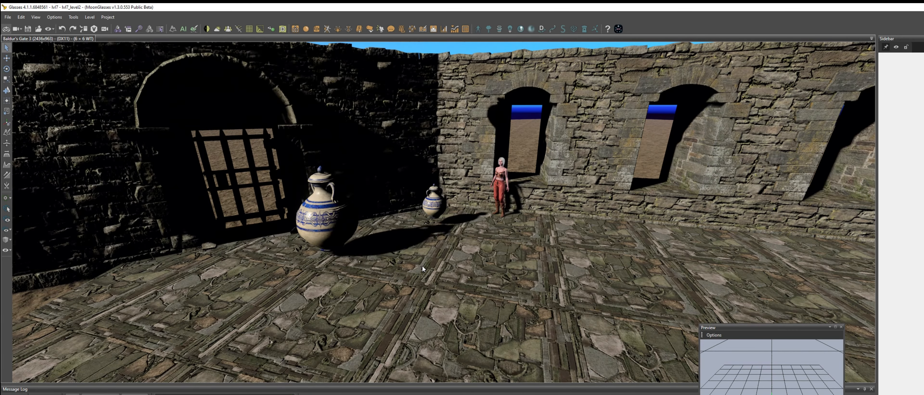
Enter game mode in the new level and walk the character around
click(422, 265)
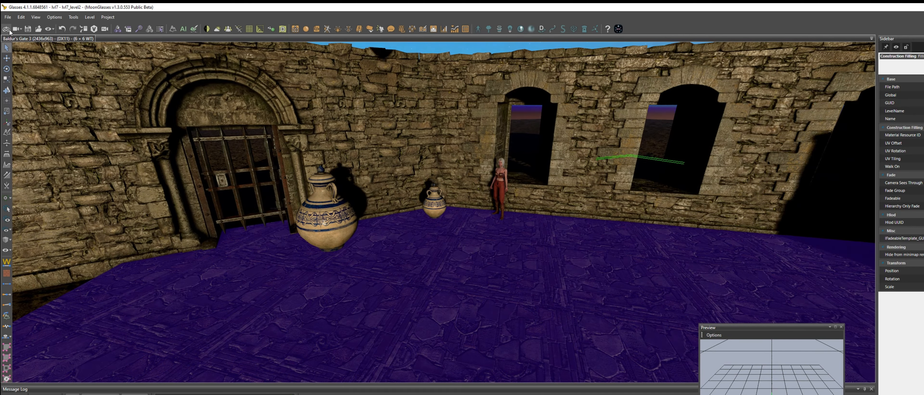
click(6, 28)
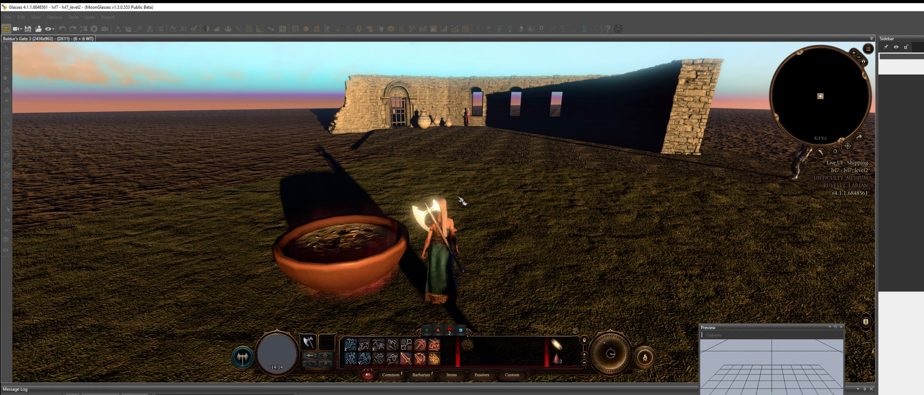
click(437, 171)
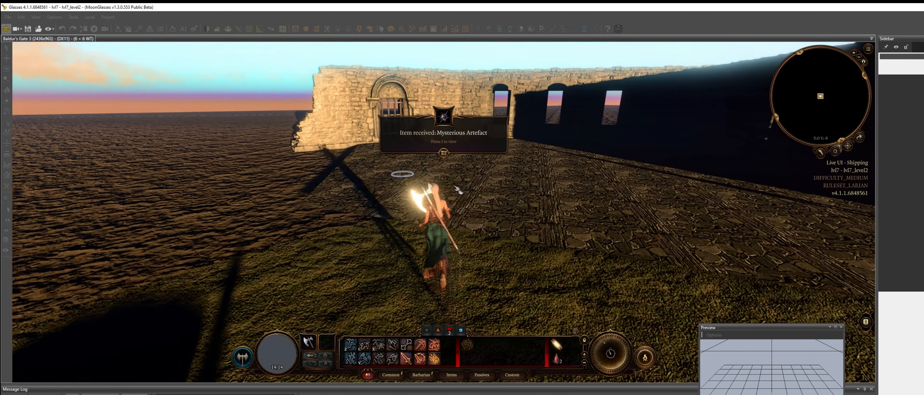
Approach the iron gate and vases in the new level to inspect them, then exit game mode
scroll(463, 215, down, 5)
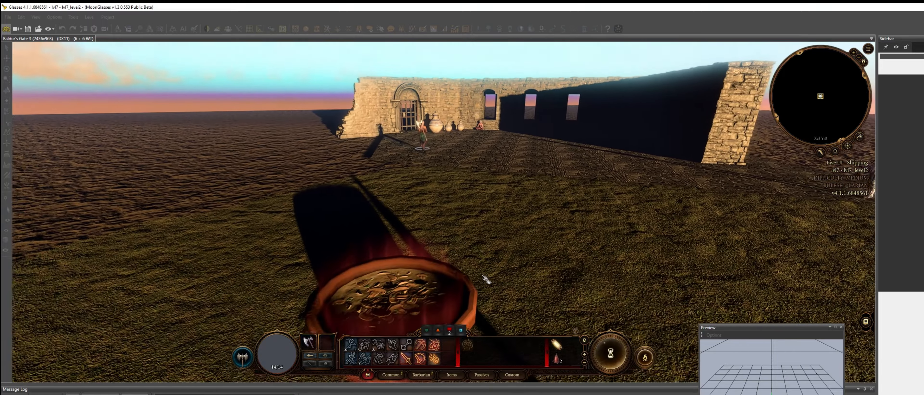
key(w)
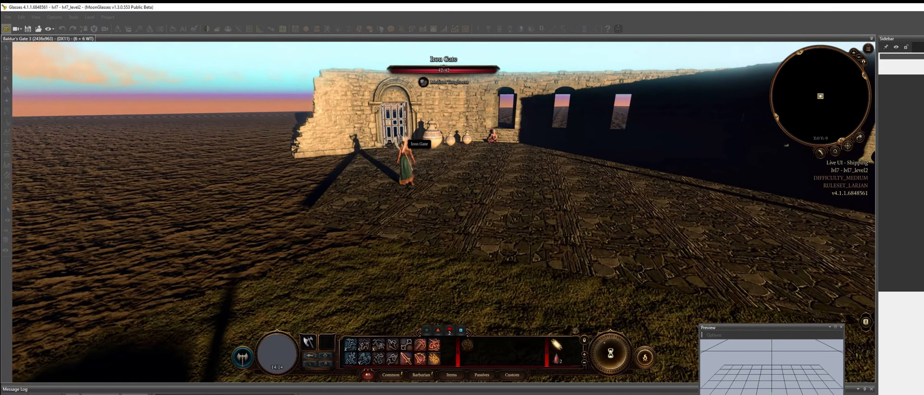
scroll(401, 140, up, 3)
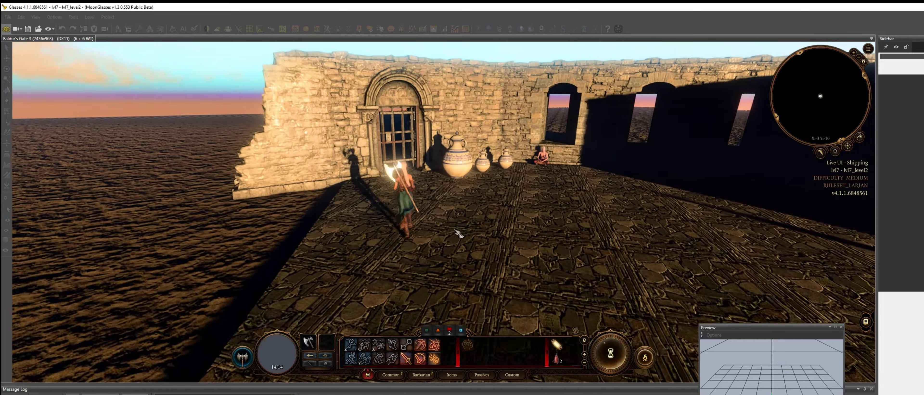
scroll(458, 234, up, 5)
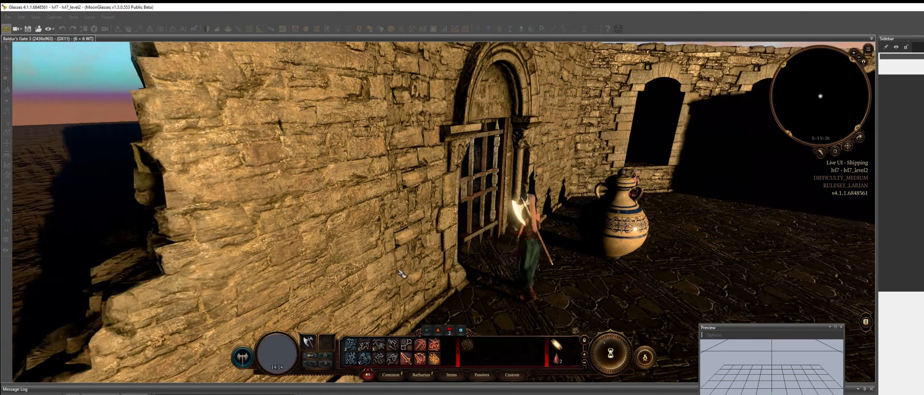
middle_drag(401, 274, 25, 84)
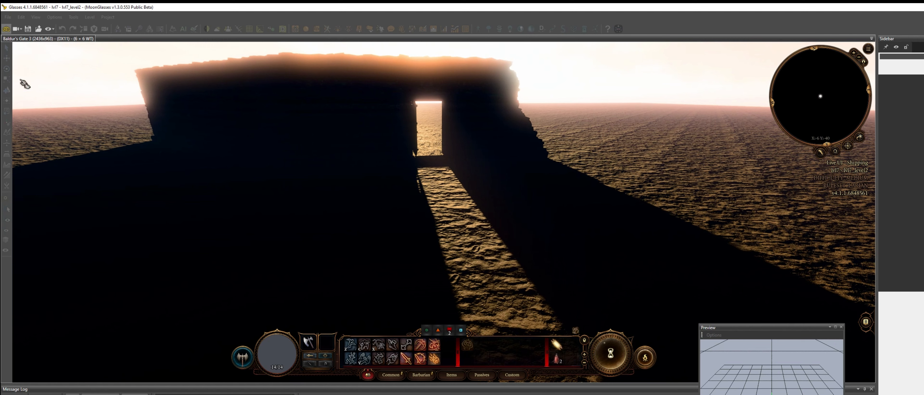
click(7, 30)
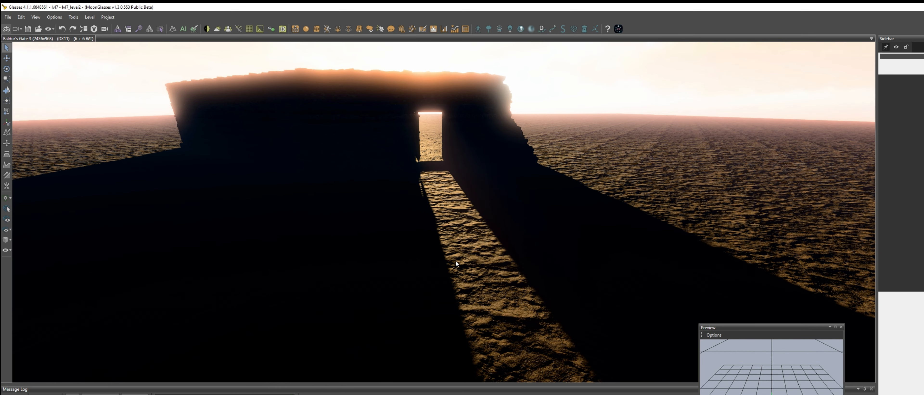